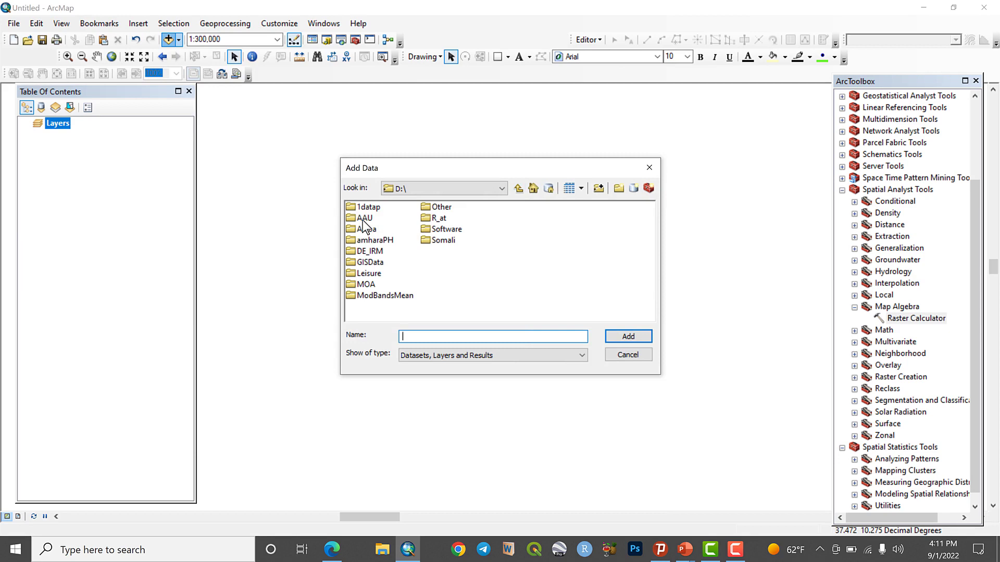
Step: Add the Landsat 2020 band 4 and band 5 TIFs from the Research folder to the map
double_click(367, 263)
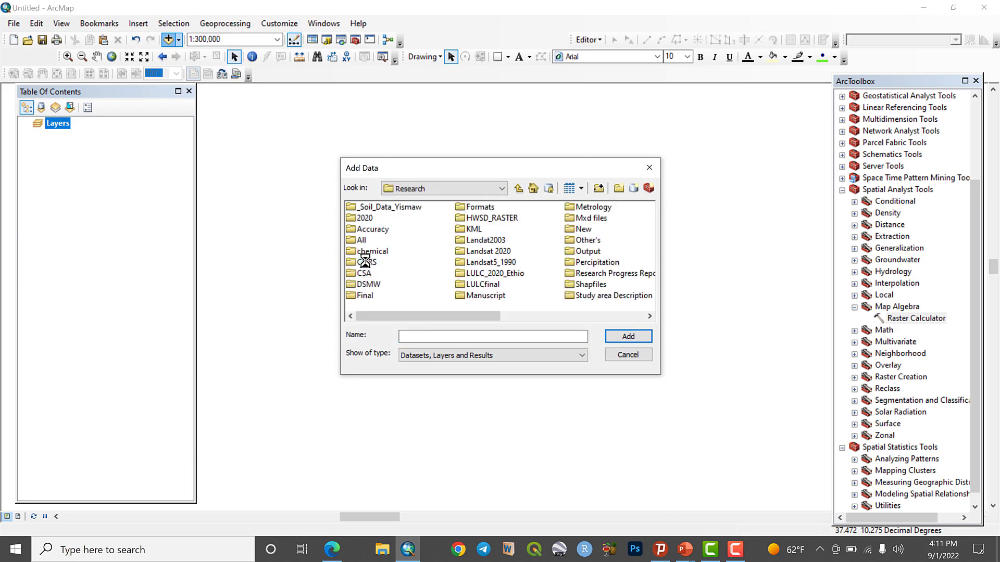
double_click(480, 252)
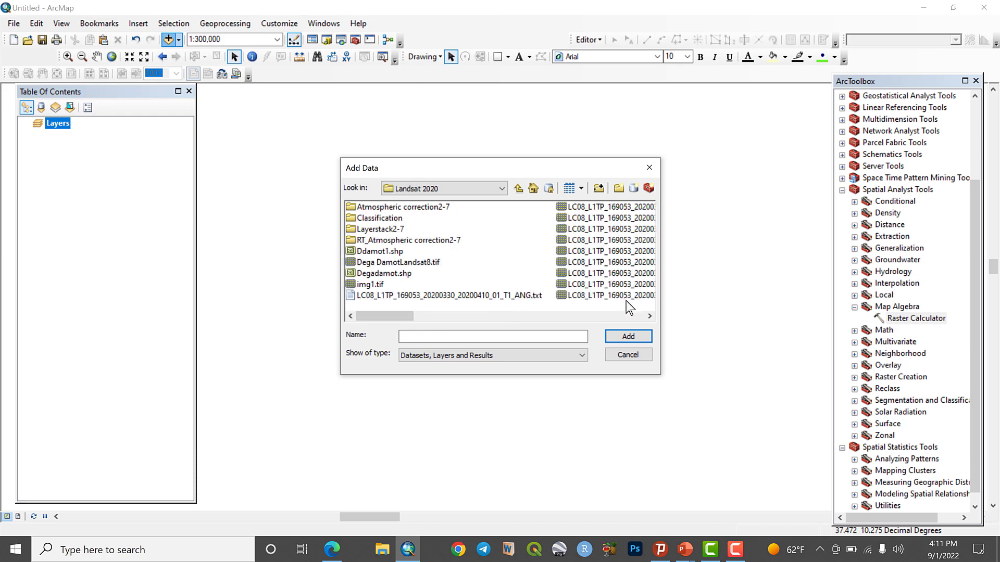
click(648, 316)
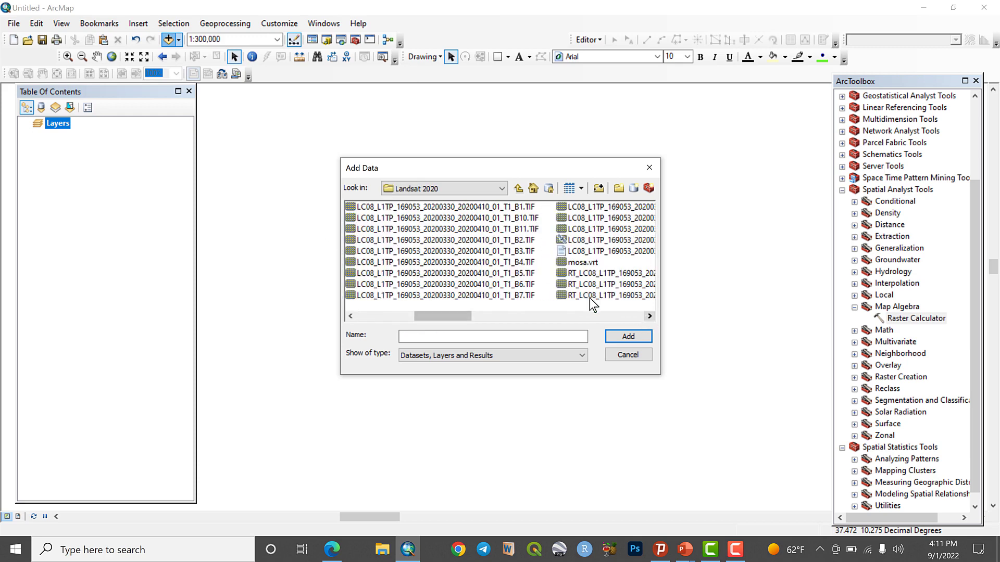
click(516, 263)
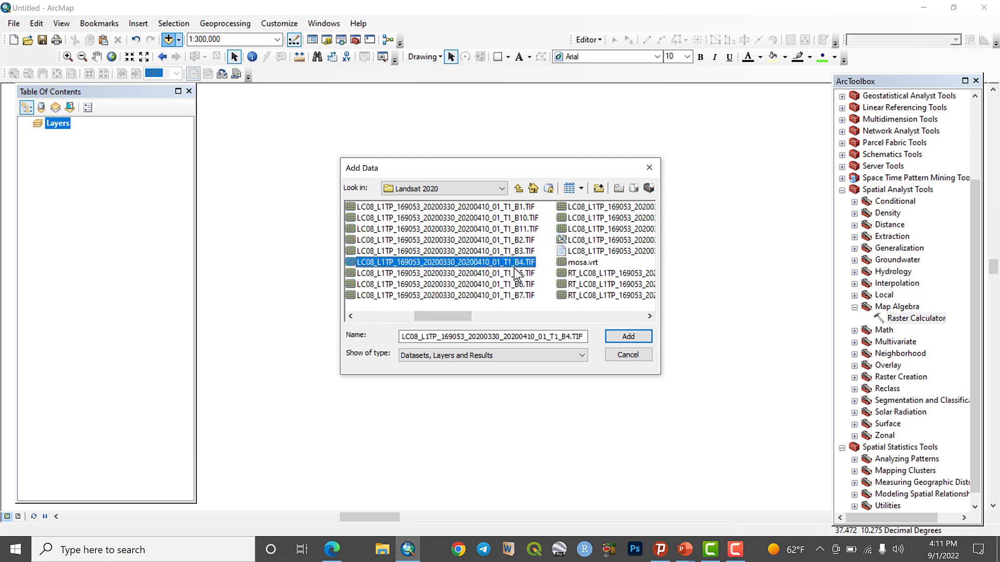
shift+click(513, 274)
click(620, 339)
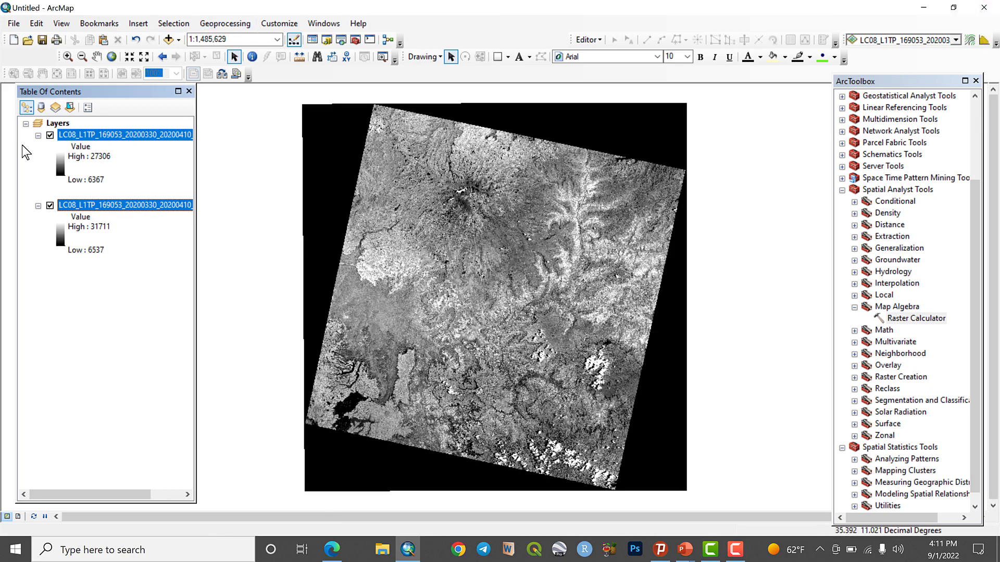
click(146, 245)
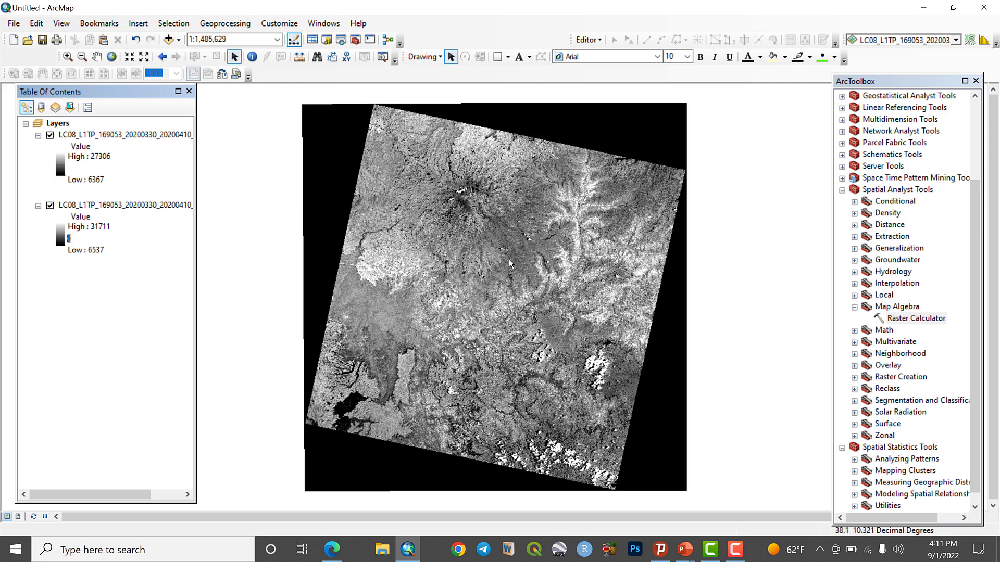
click(167, 40)
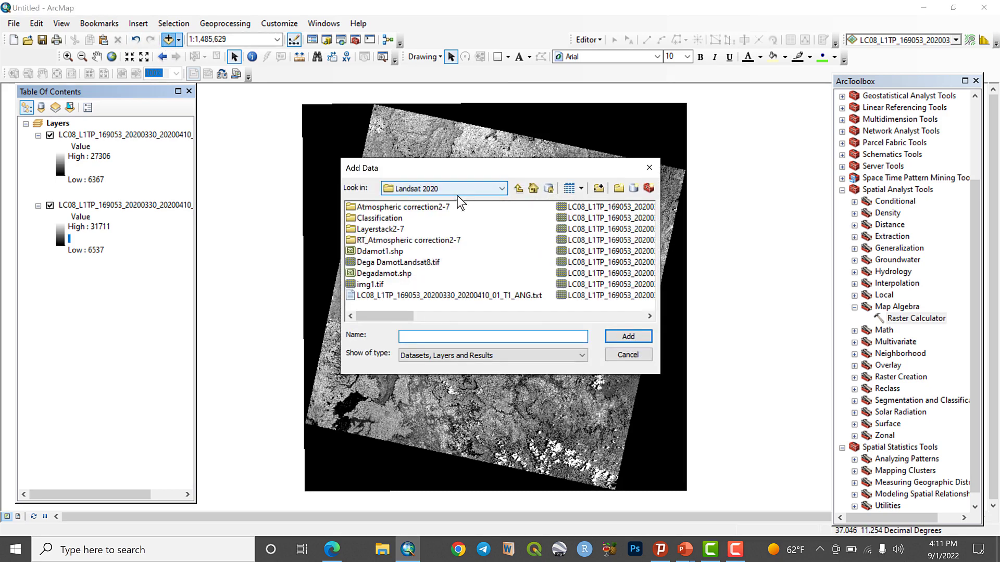
Step: Add Ethio_Region.shp from D:\GISData\Ethio_CSA_New_2021_Shapfile, then remove that layer again
click(502, 188)
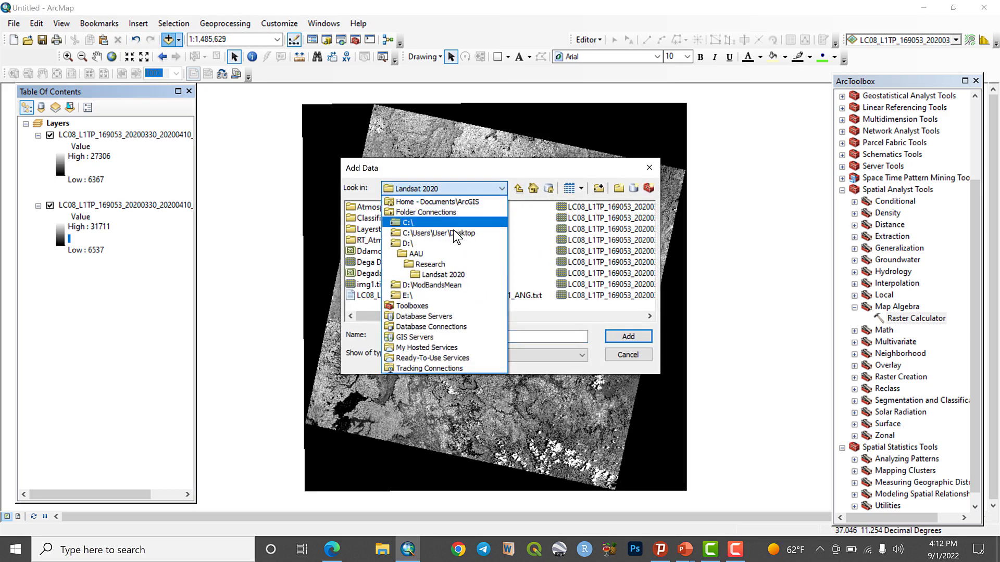
click(438, 243)
double_click(377, 262)
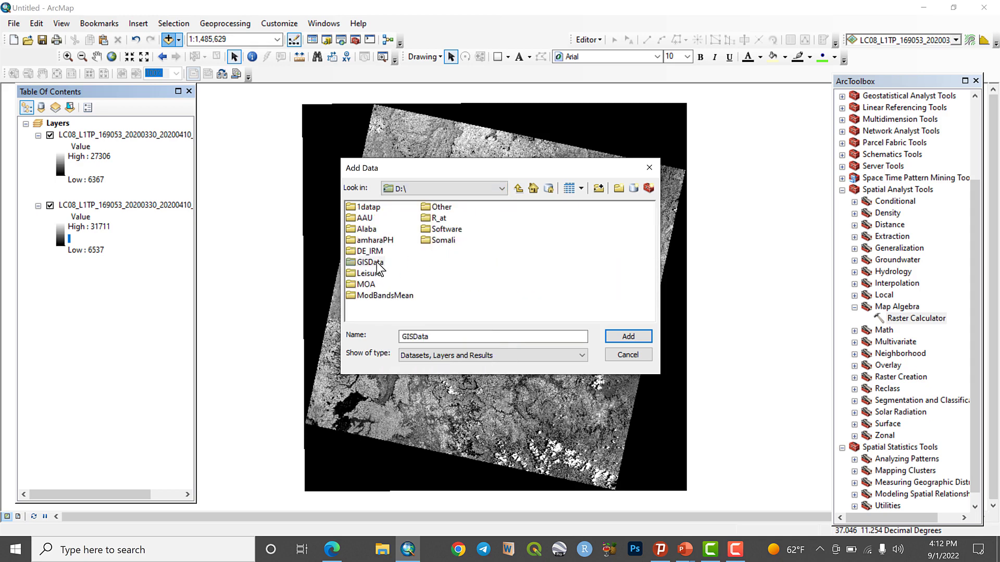
double_click(603, 295)
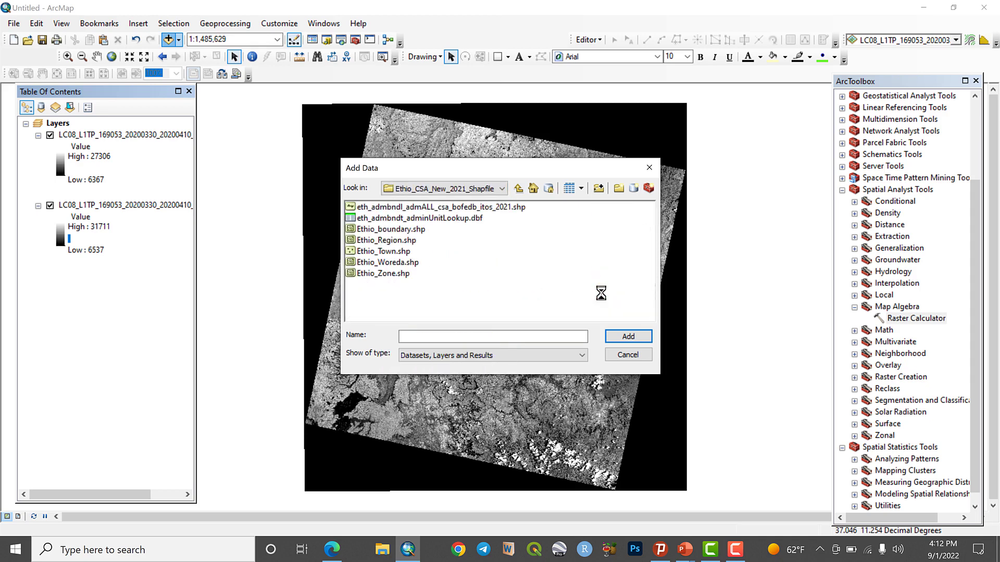
double_click(390, 242)
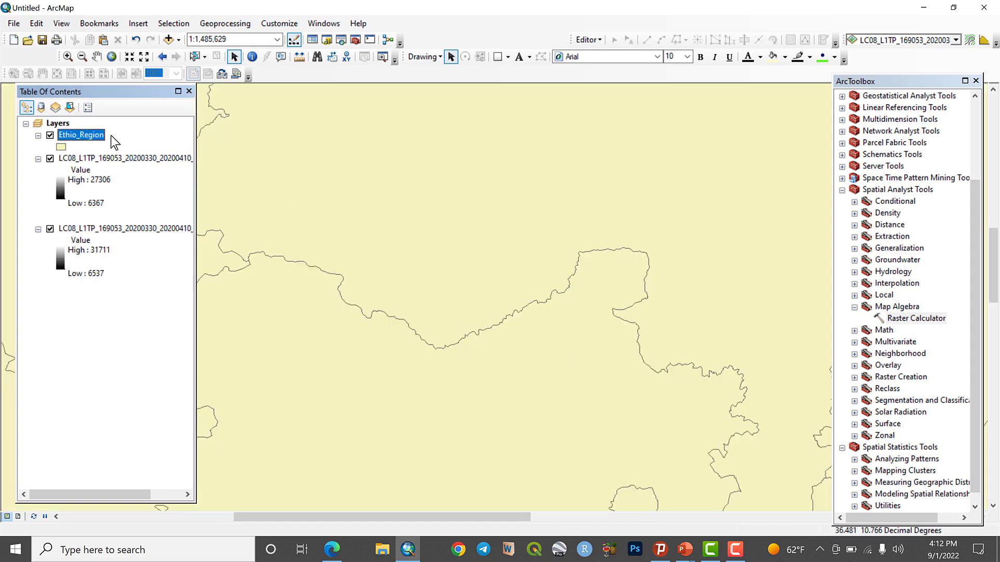
right_click(102, 135)
click(117, 158)
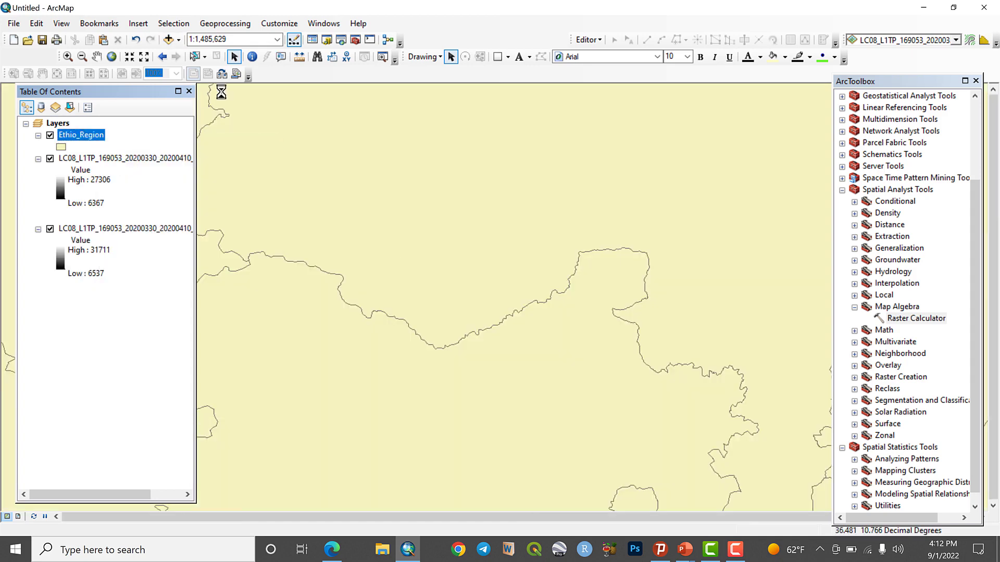
Step: Add Ethio_Woreda.shp from the same shapefile folder to the map
click(168, 39)
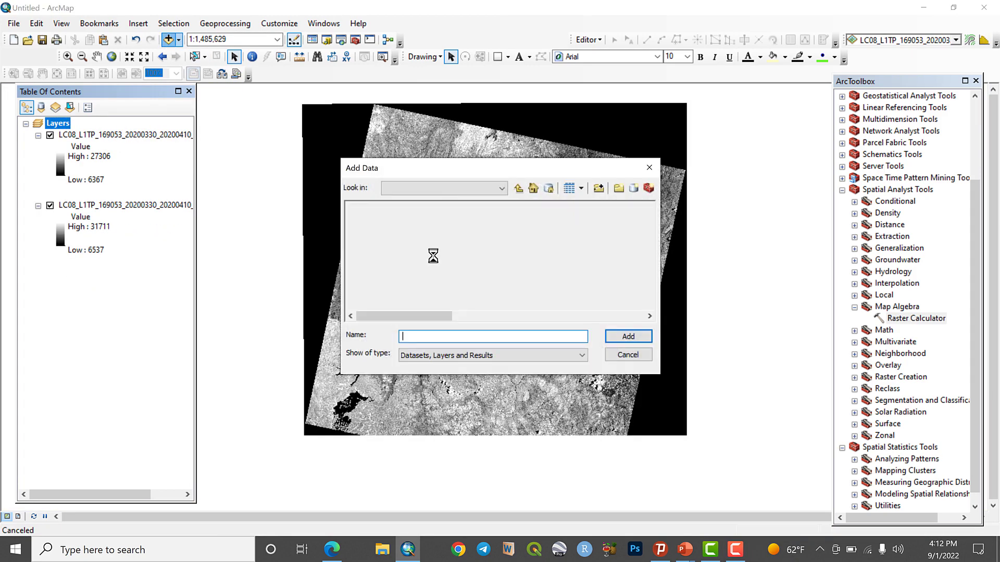
click(400, 262)
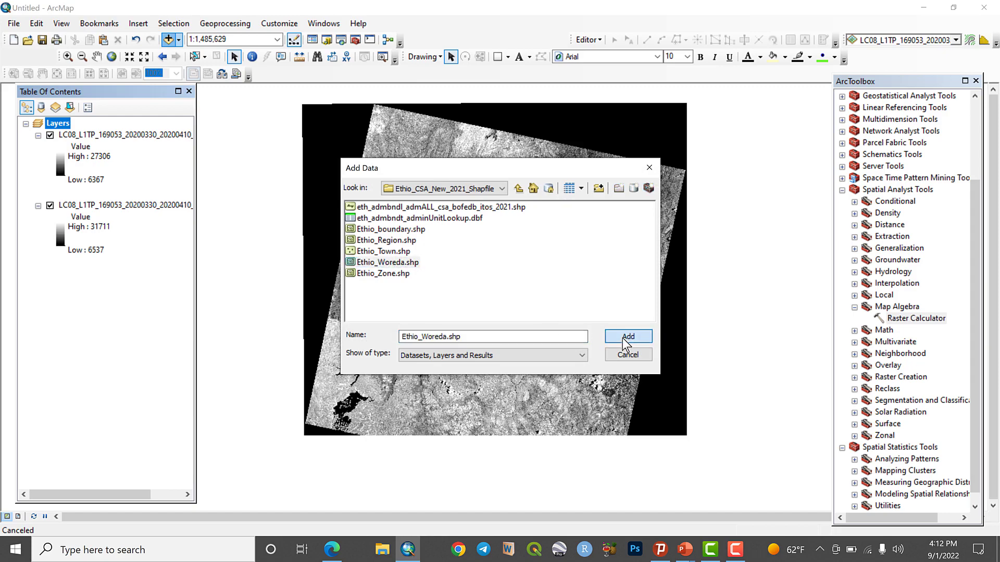
click(625, 338)
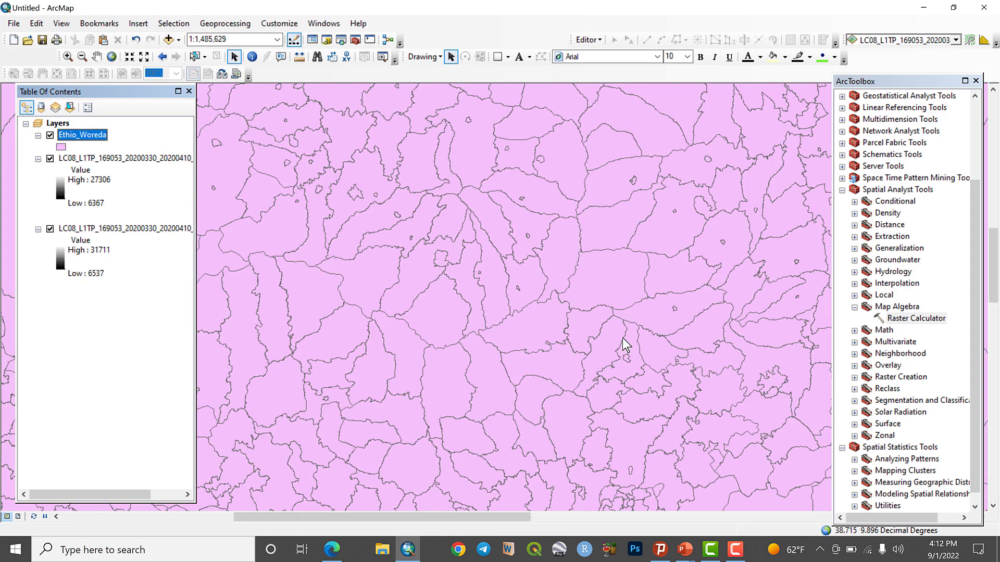
Step: Give Ethio_Woreda a Hollow symbol and select the study woreda near the image centre
click(61, 147)
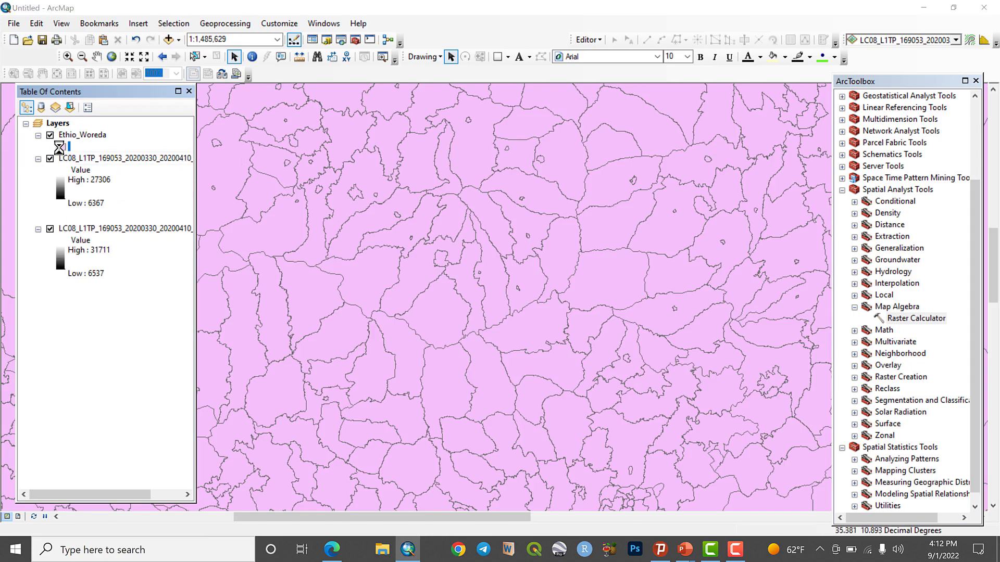
double_click(123, 284)
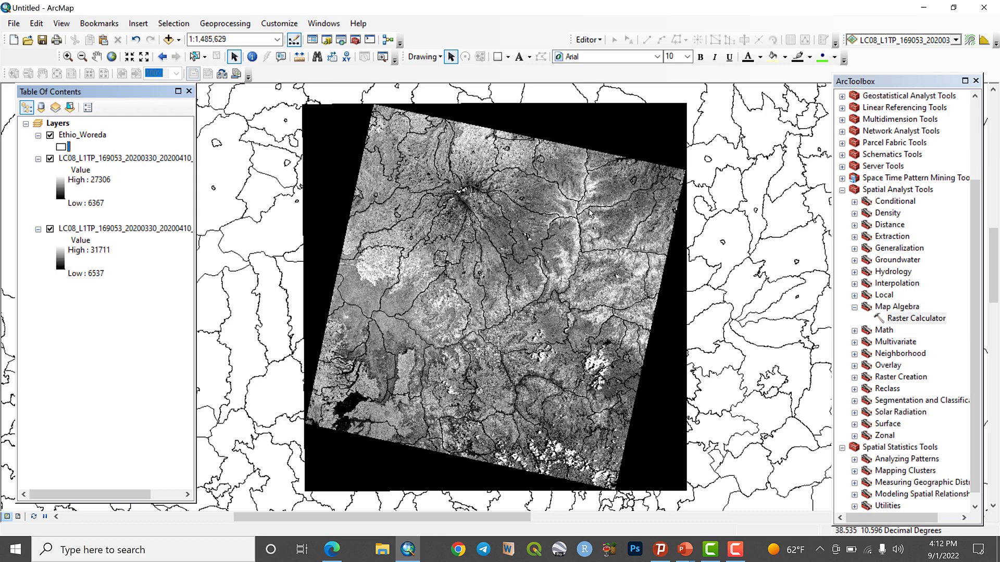
click(519, 280)
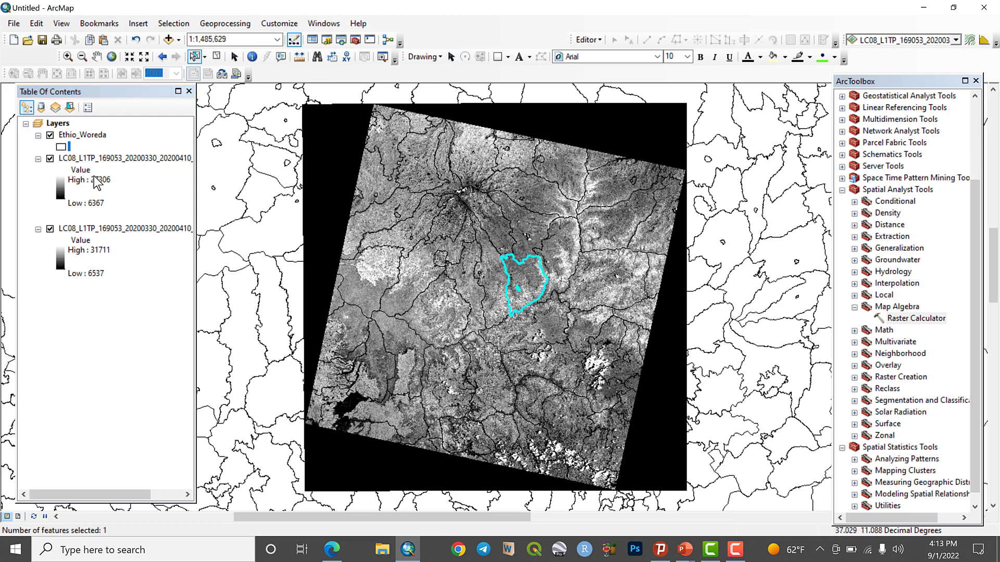
Step: Export the selected woreda to an AOI shapefile and add it to the map
right_click(91, 137)
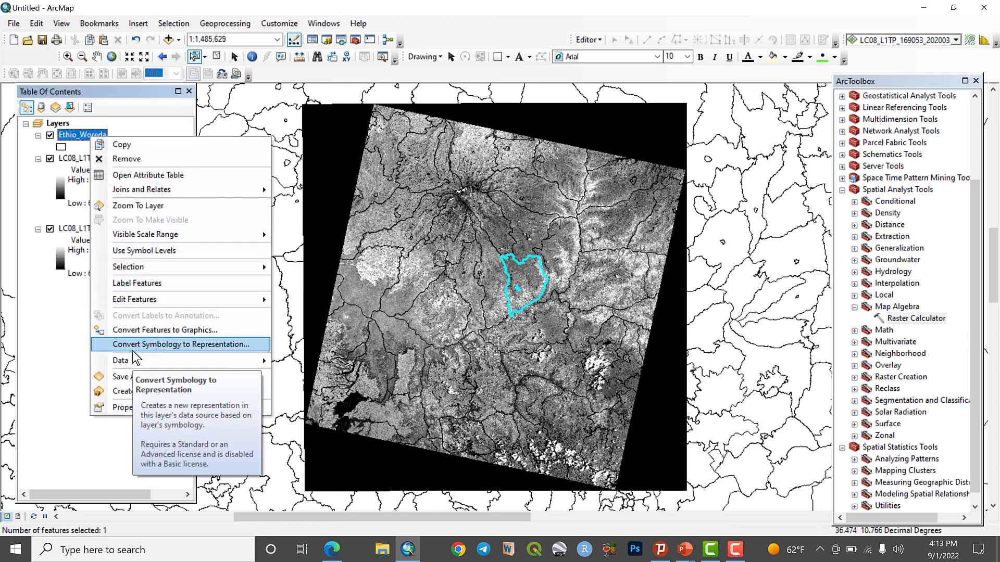
mouse_move(133, 358)
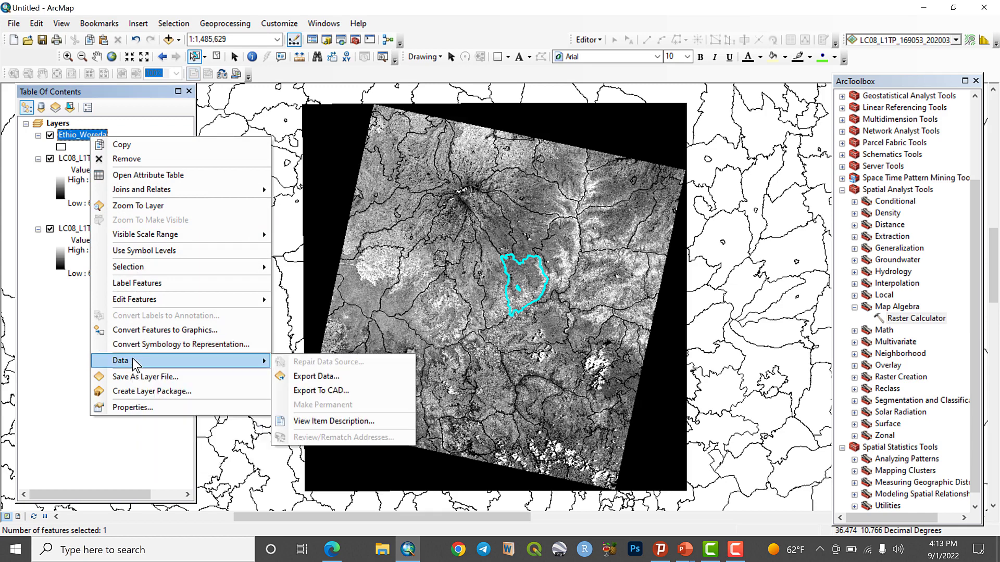
click(354, 377)
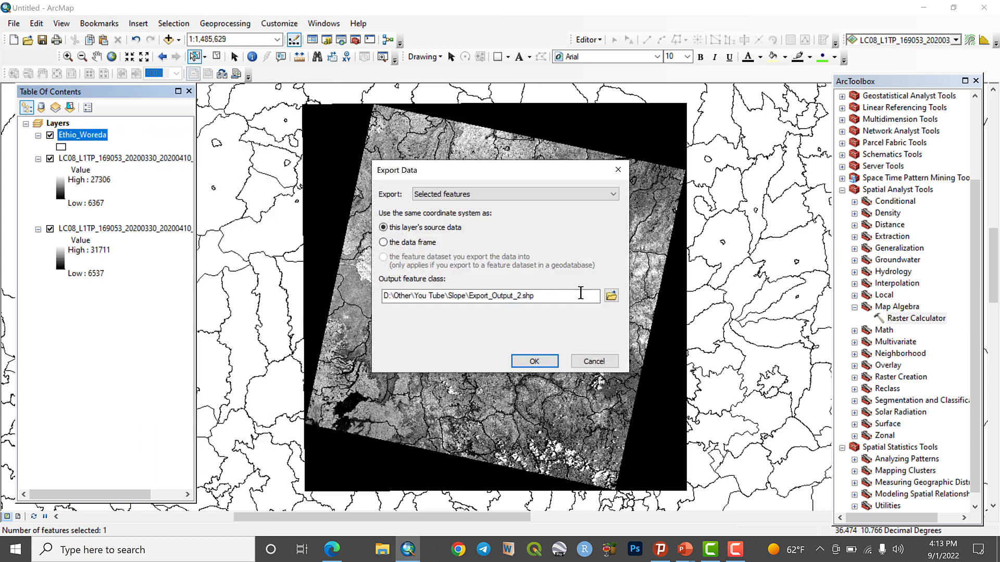
click(607, 301)
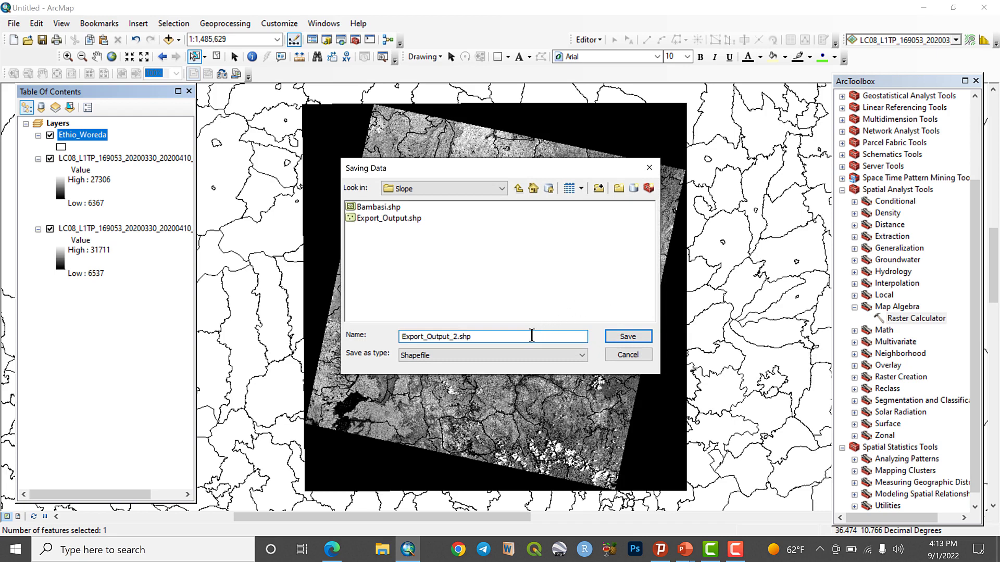
double_click(532, 335)
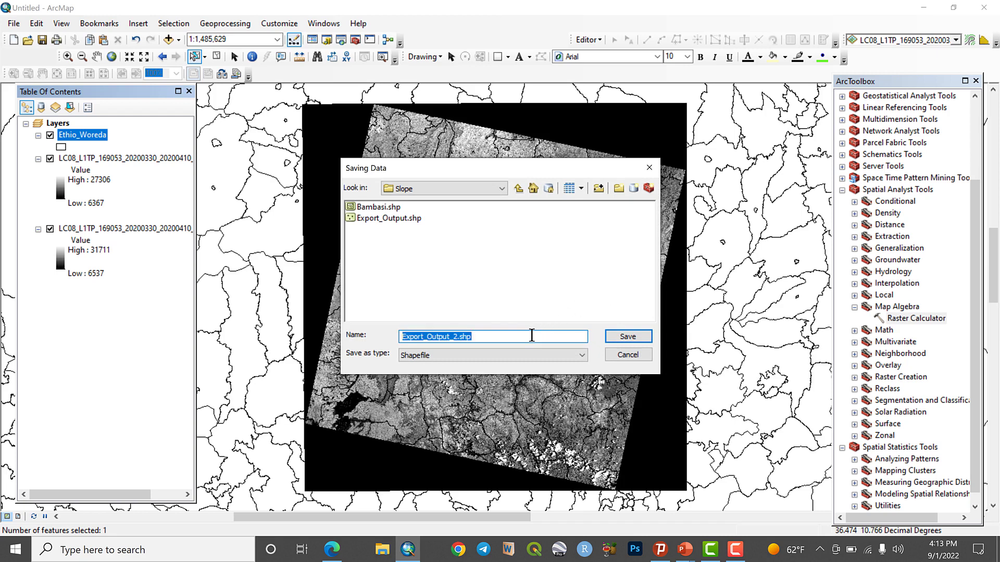
text(st)
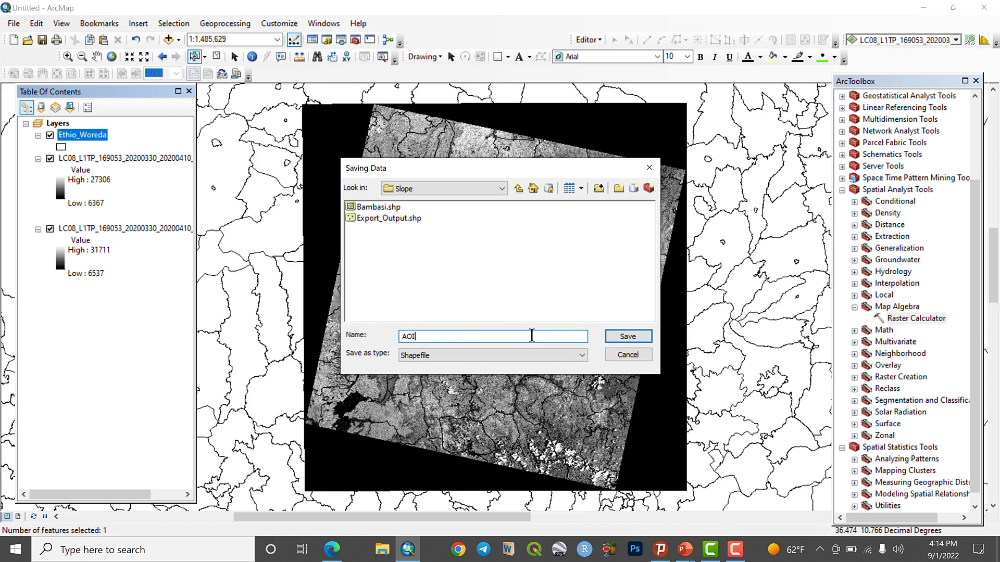
click(628, 338)
click(521, 363)
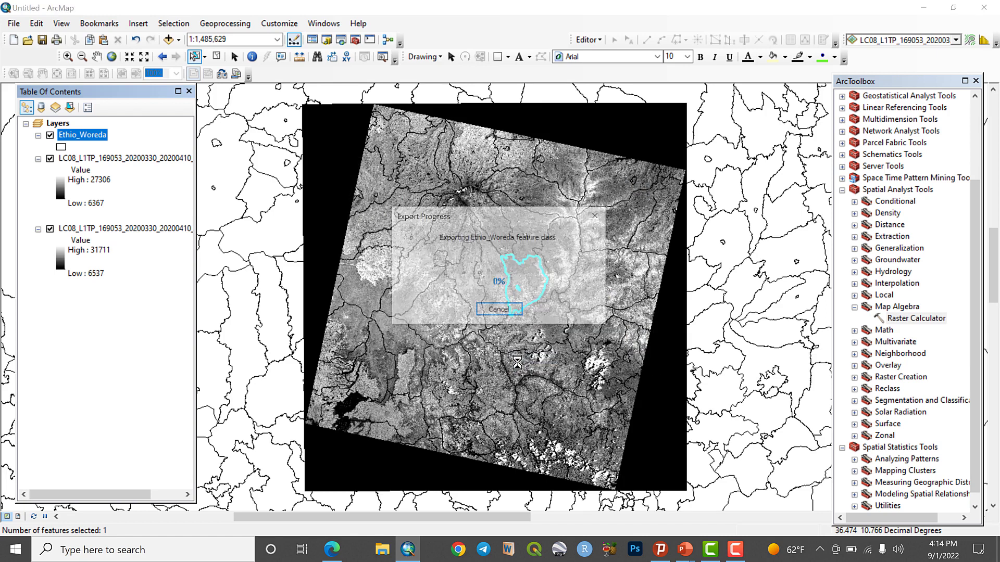
click(547, 321)
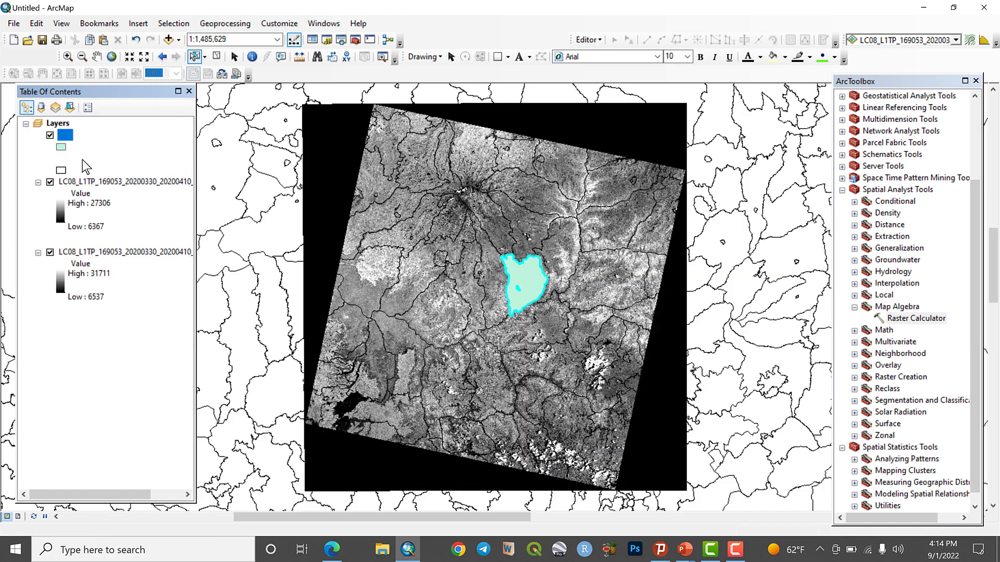
right_click(81, 158)
Step: Remove Ethio_Woreda and symbolize AOI as hollow with a red 1.5-width outline
click(118, 183)
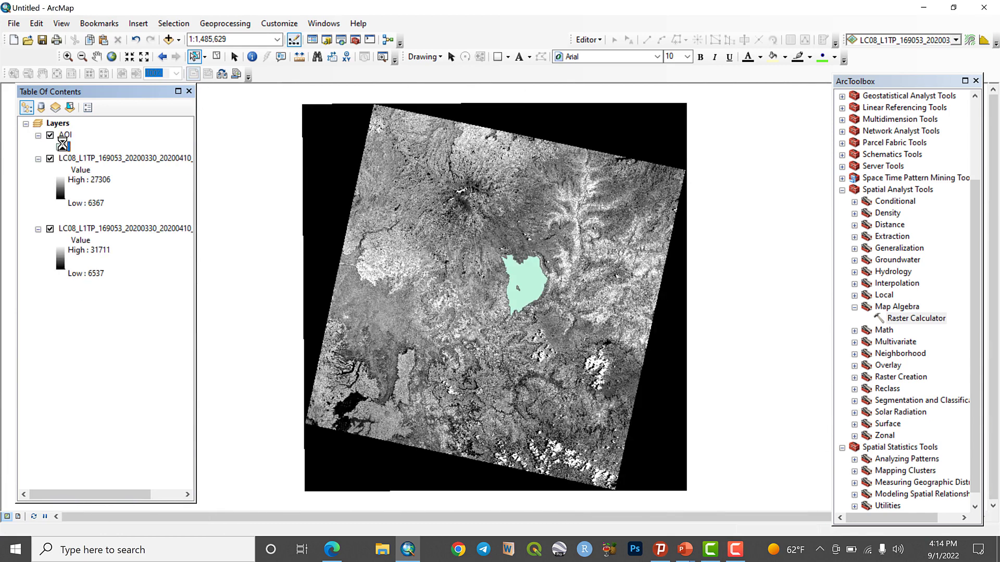
click(62, 146)
click(125, 283)
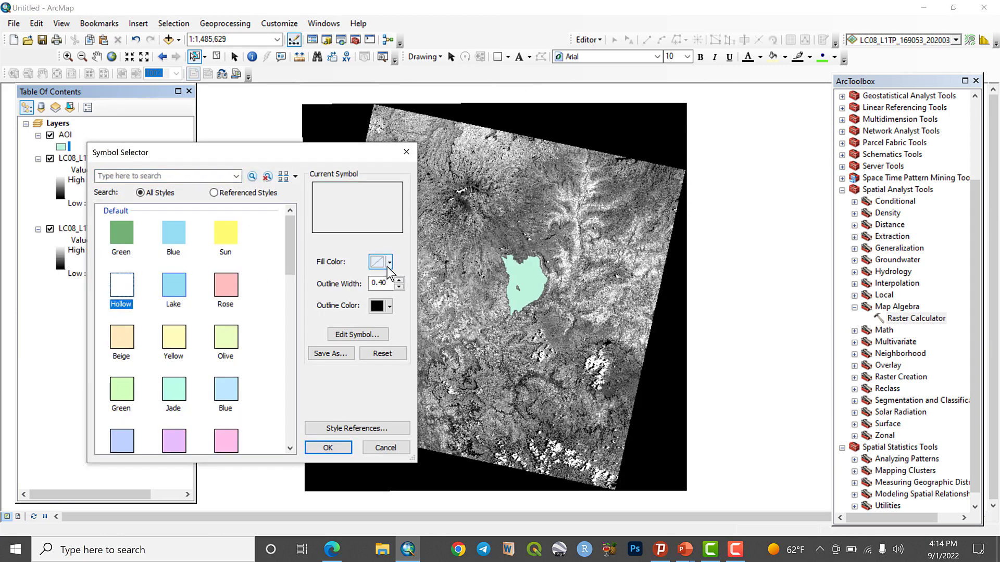
click(400, 281)
click(400, 281)
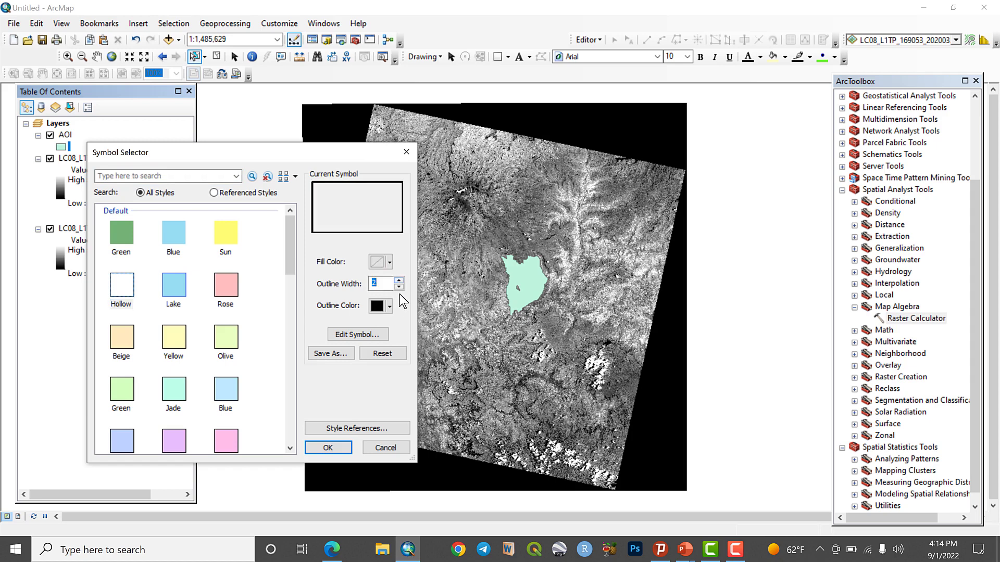
click(400, 288)
text(.5)
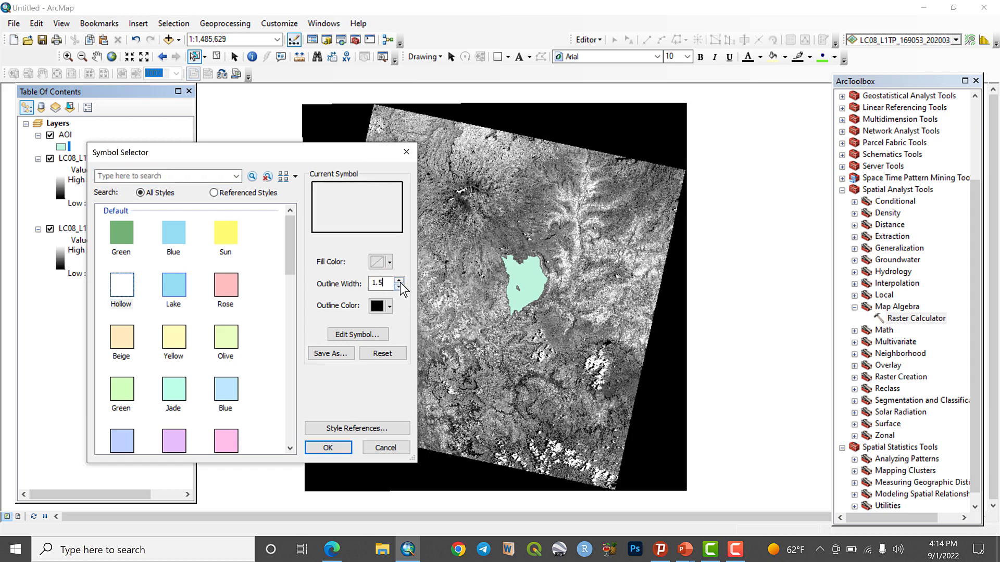
click(389, 306)
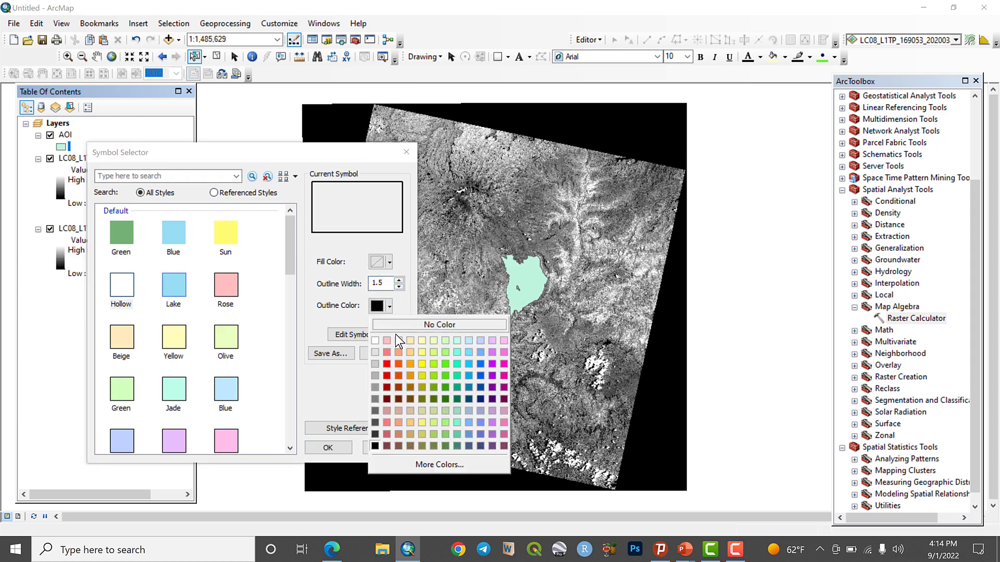
click(387, 364)
click(328, 448)
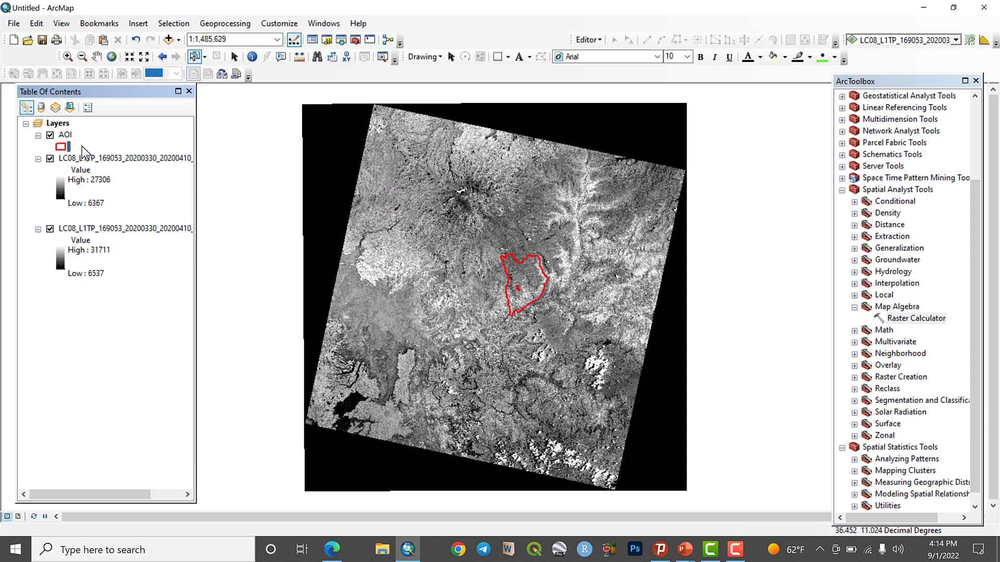
click(233, 56)
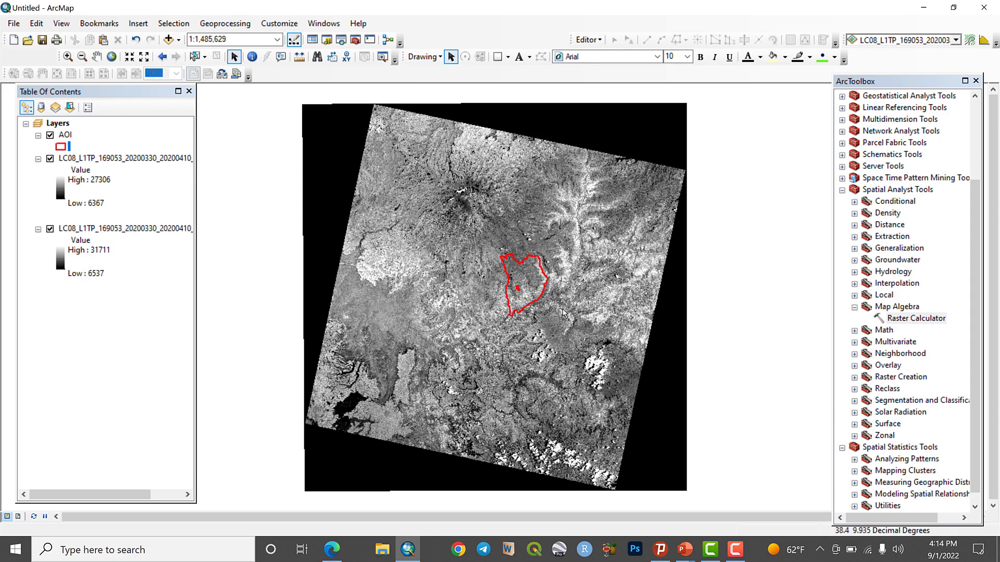
Step: Run Extract by Mask on the B4 TIF with the AOI mask, producing Extract_TIF20
scroll(542, 294, down, 1)
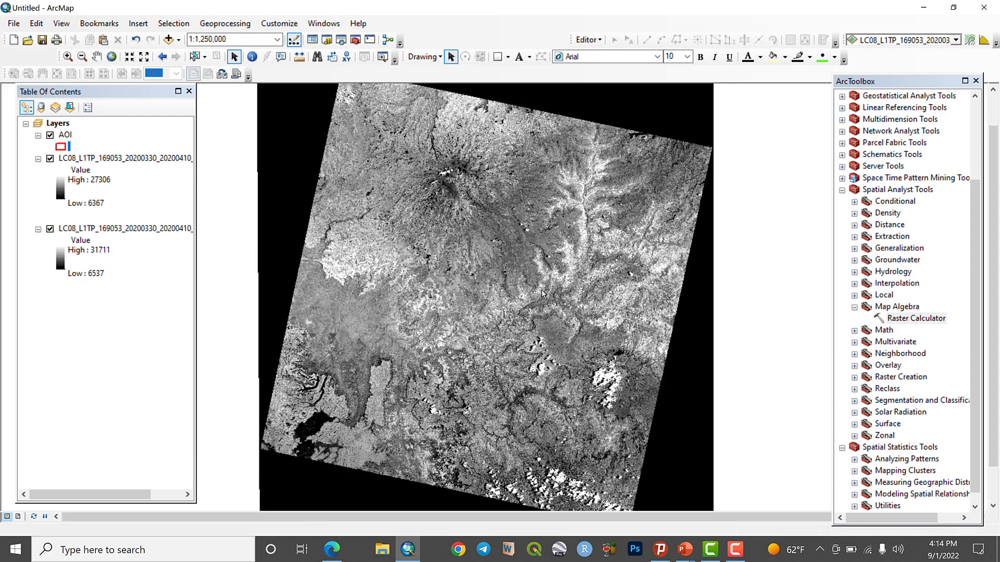
click(842, 190)
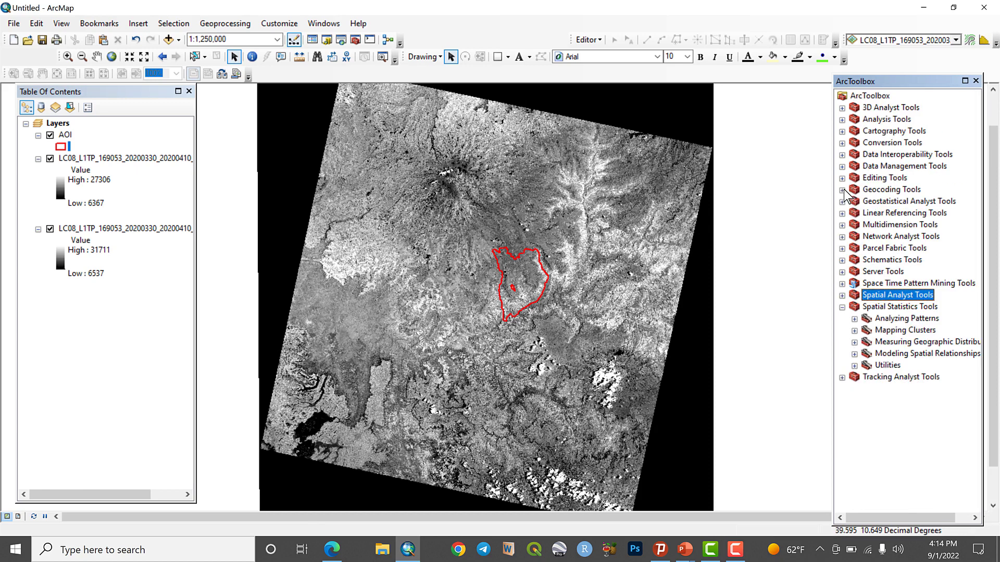
click(846, 296)
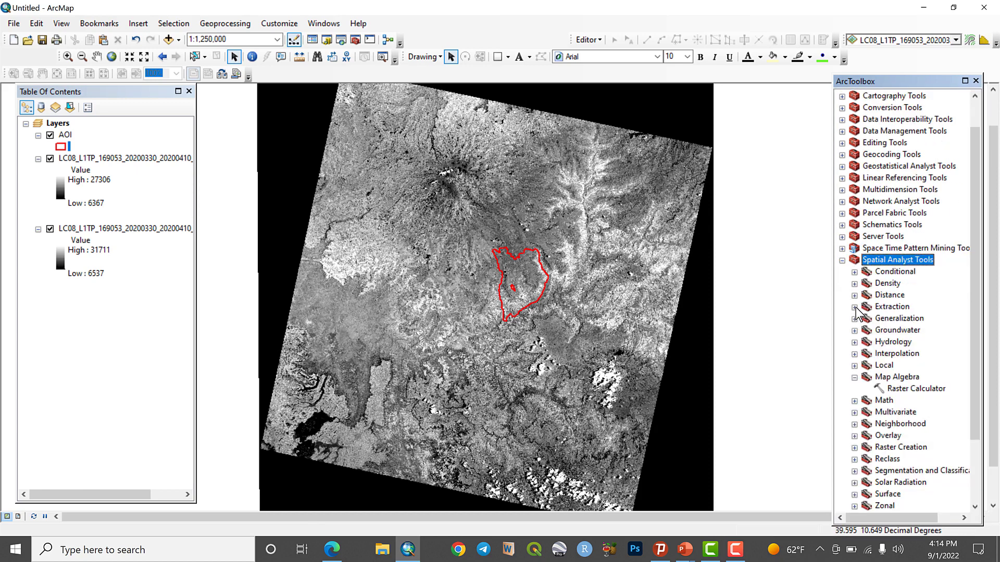
click(854, 307)
double_click(929, 342)
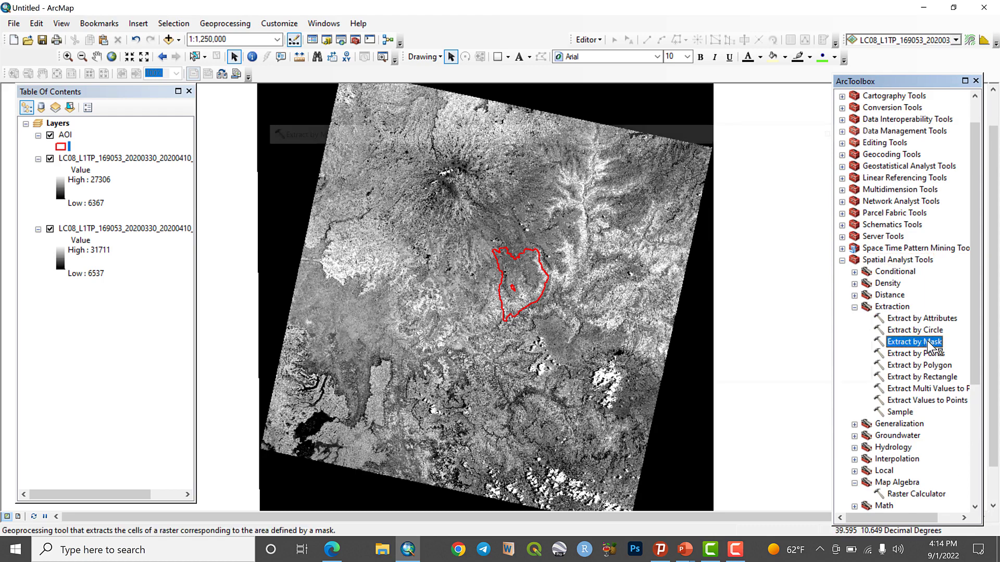
click(651, 170)
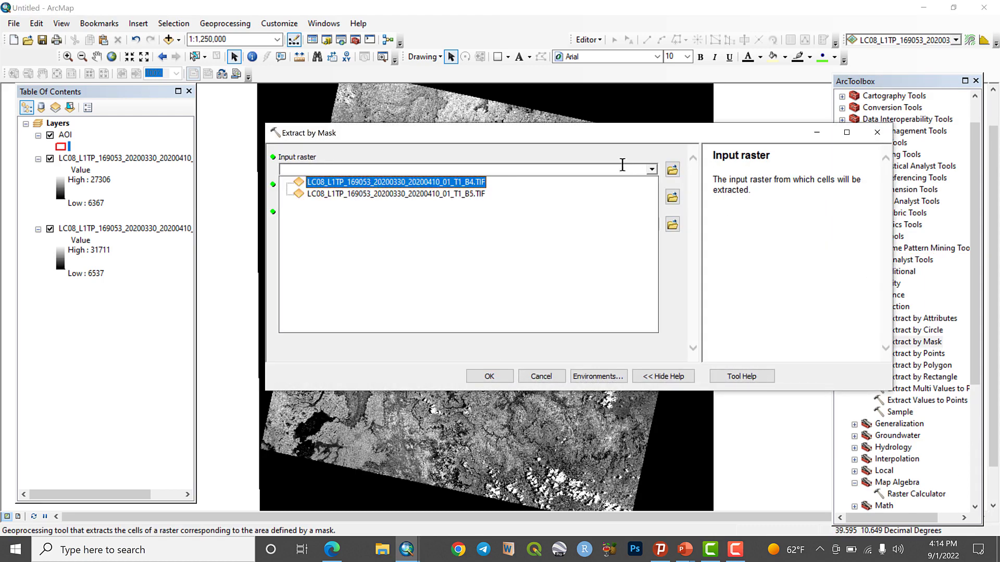
click(471, 184)
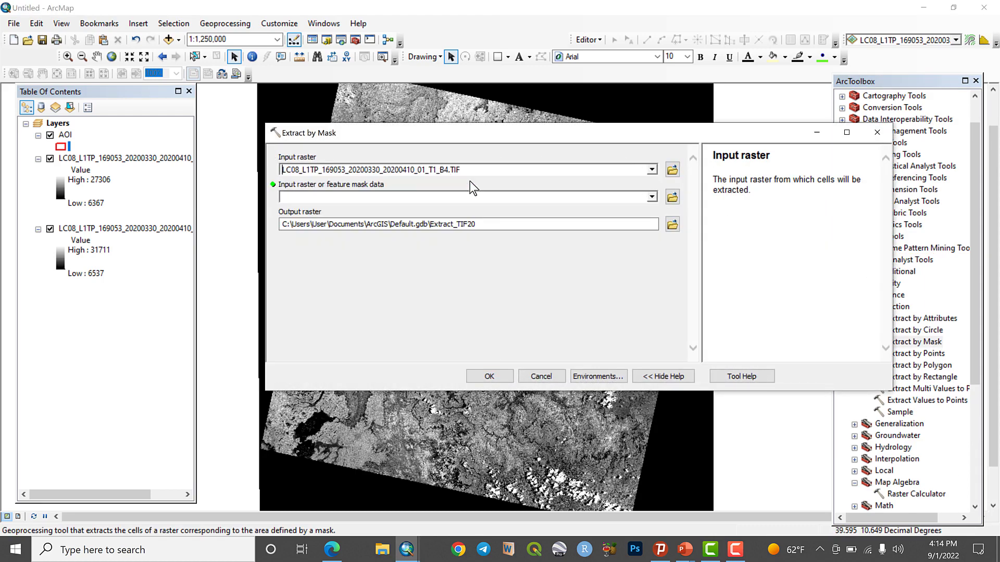
click(651, 196)
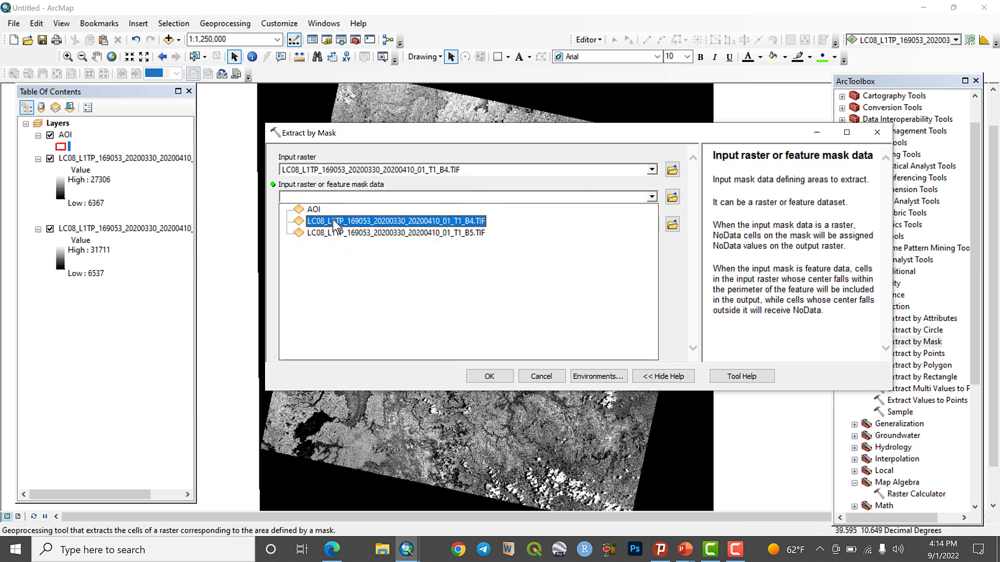
click(316, 209)
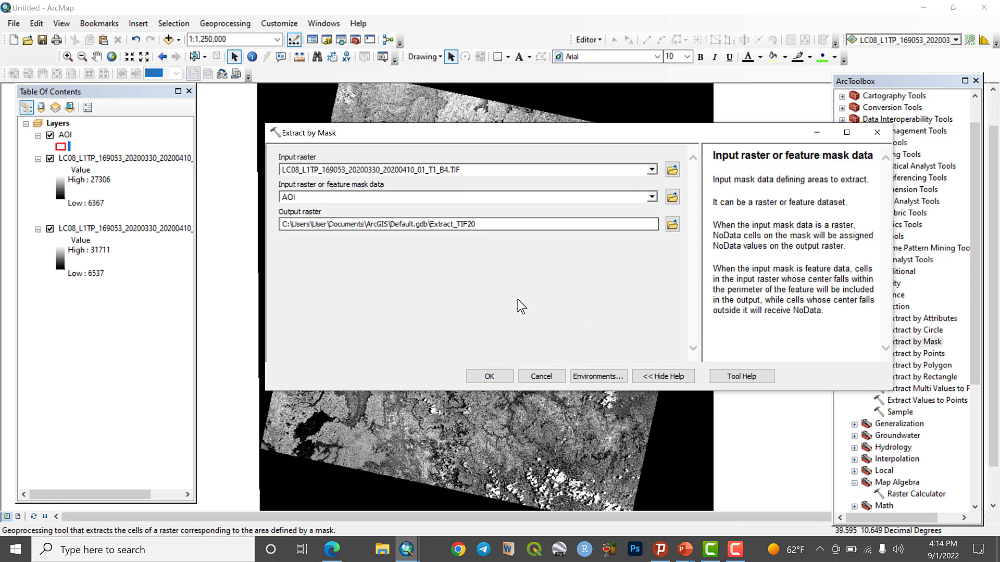
click(492, 374)
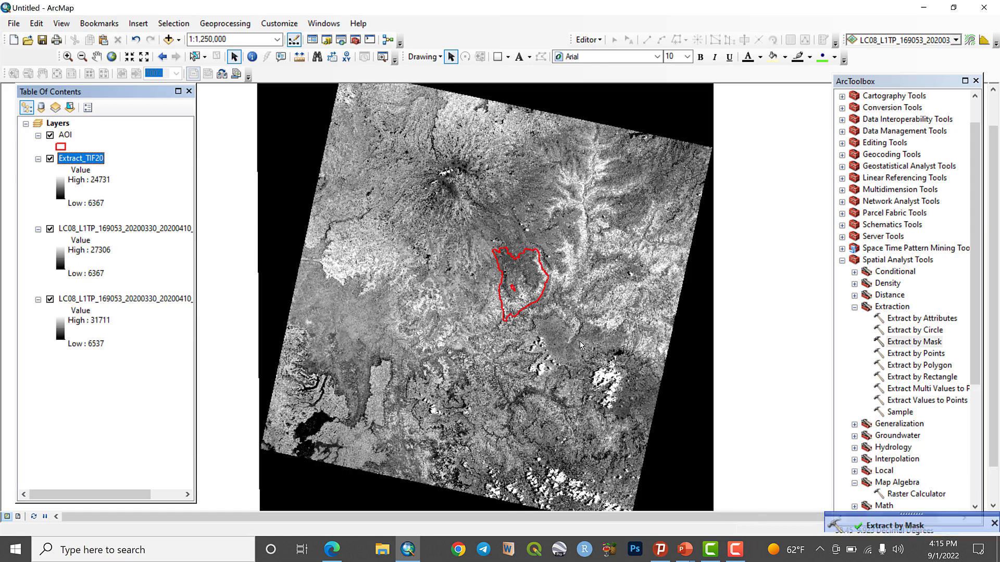
Step: Rename Extract_TIF20 to Band 4 and remove the original full-scene B4 layer
right_click(84, 164)
click(136, 350)
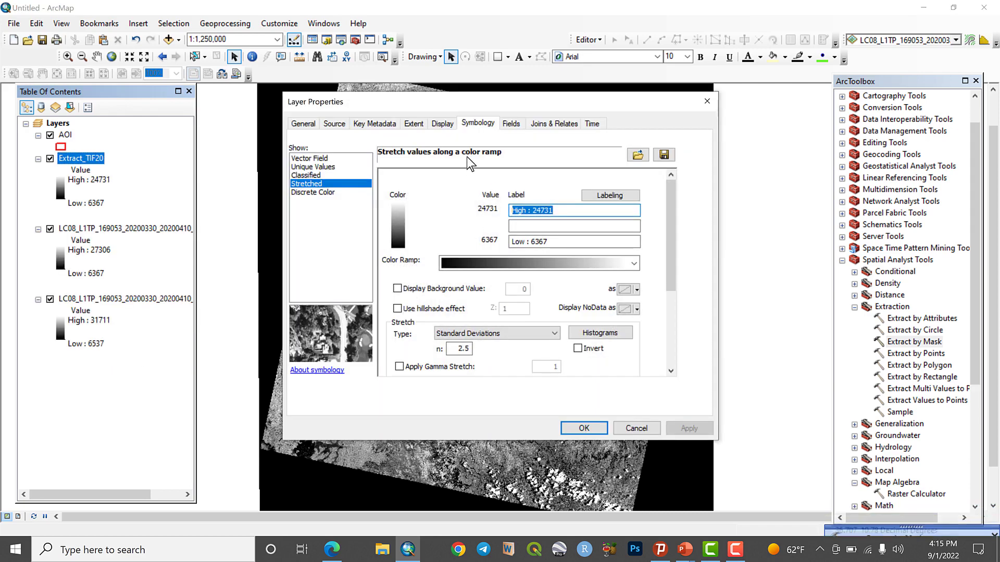
click(304, 125)
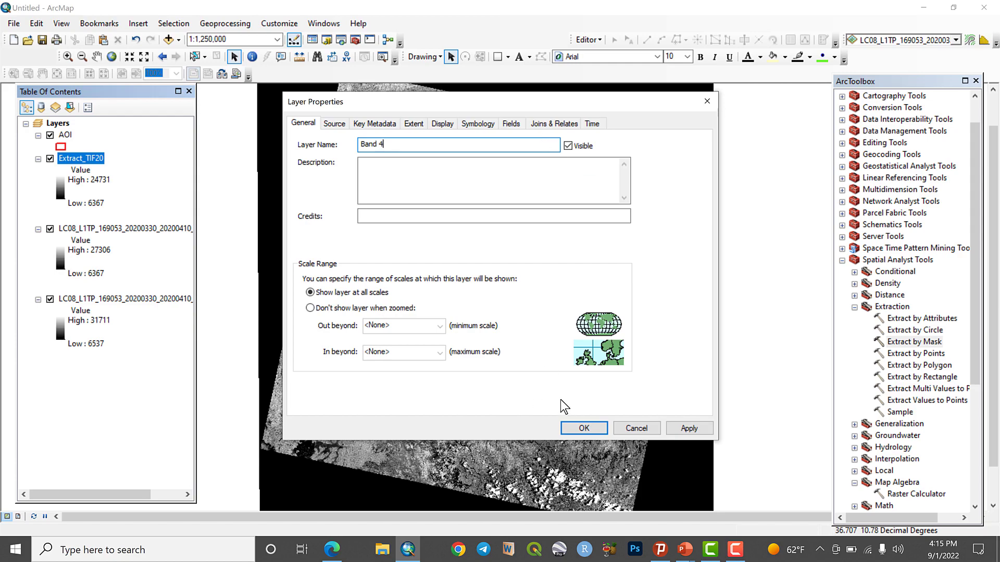
click(583, 428)
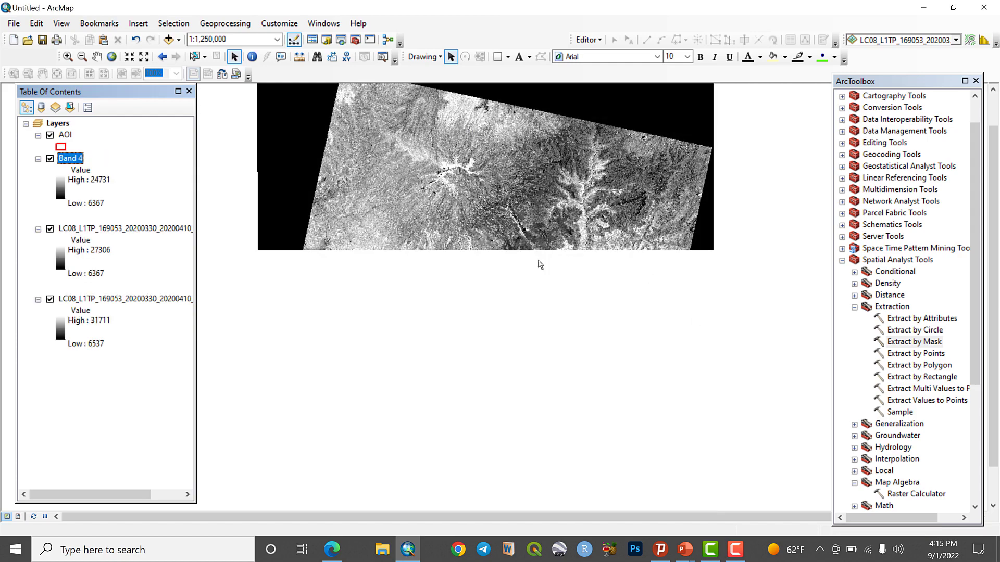
right_click(148, 229)
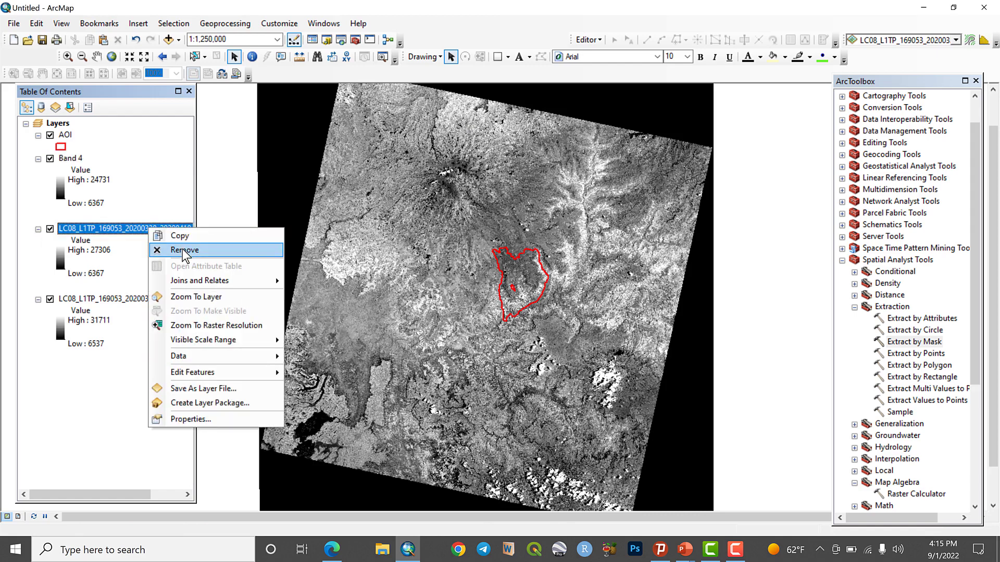
click(182, 250)
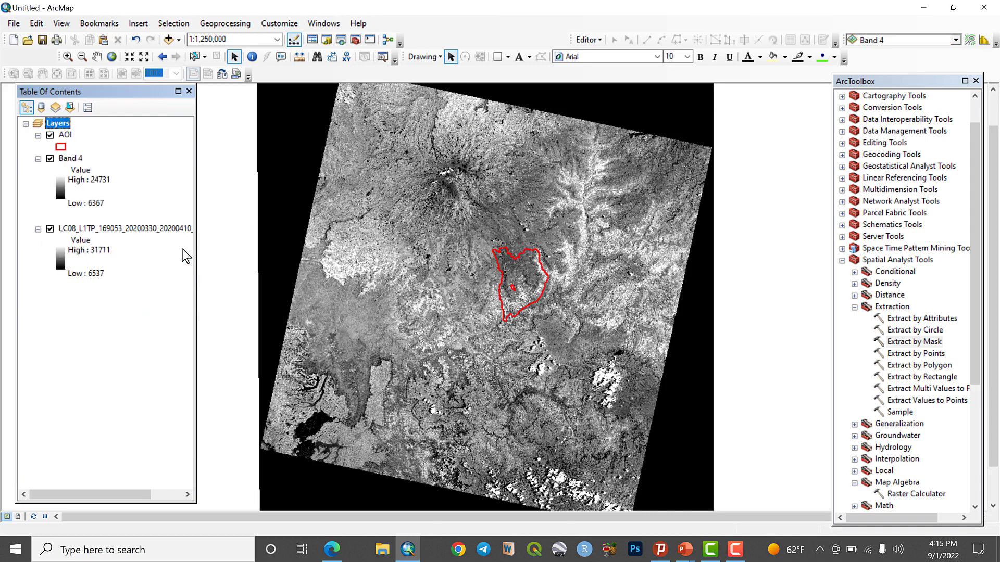
Step: Run Extract by Mask on the B5 TIF with the AOI mask, producing Extract_TIF21
double_click(929, 343)
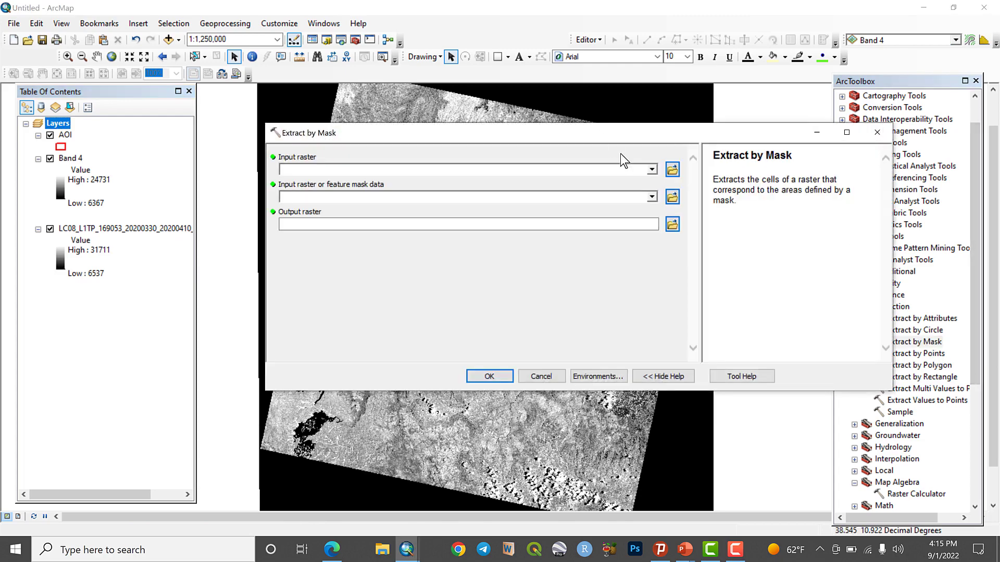
click(651, 170)
click(390, 196)
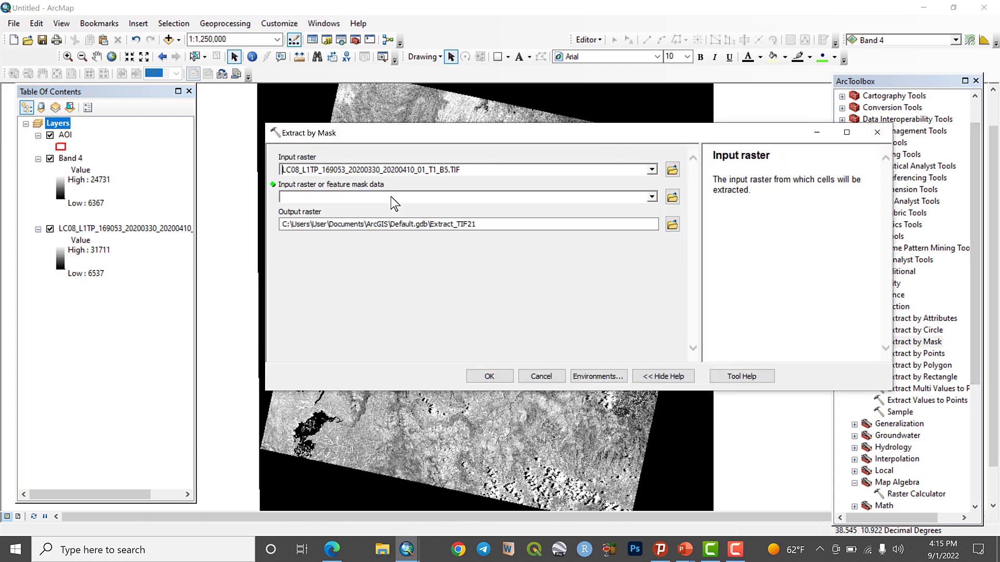
click(655, 195)
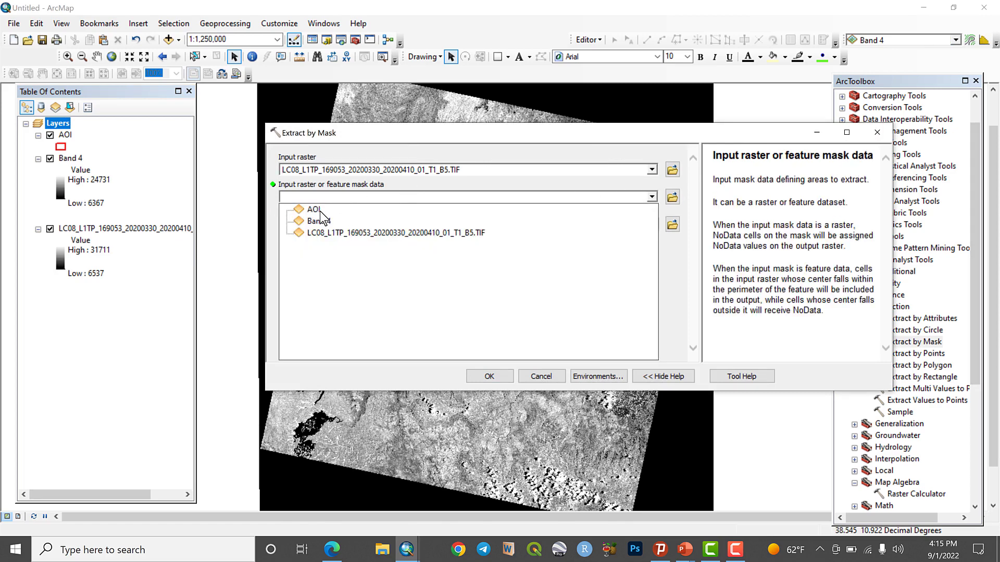
click(319, 210)
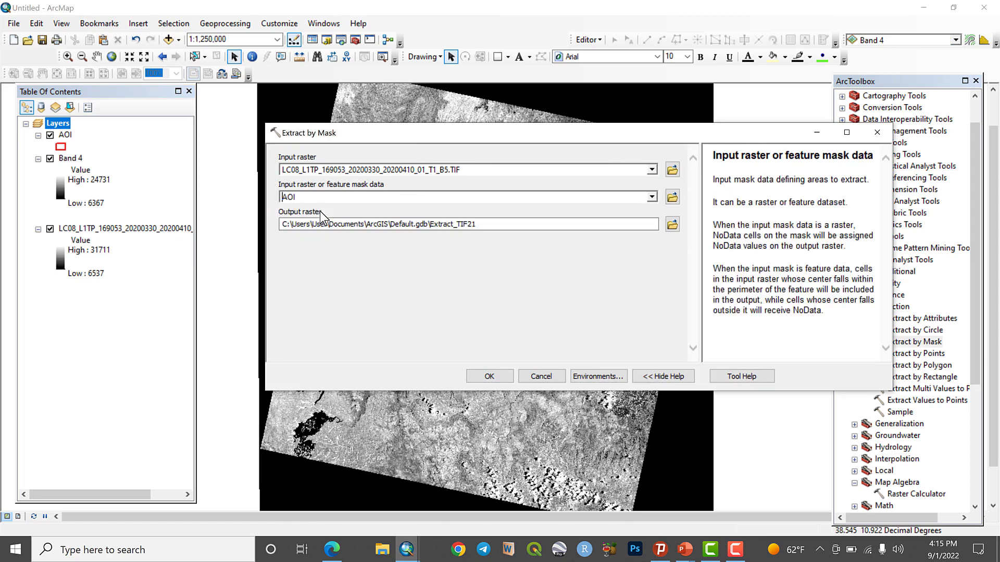
click(489, 376)
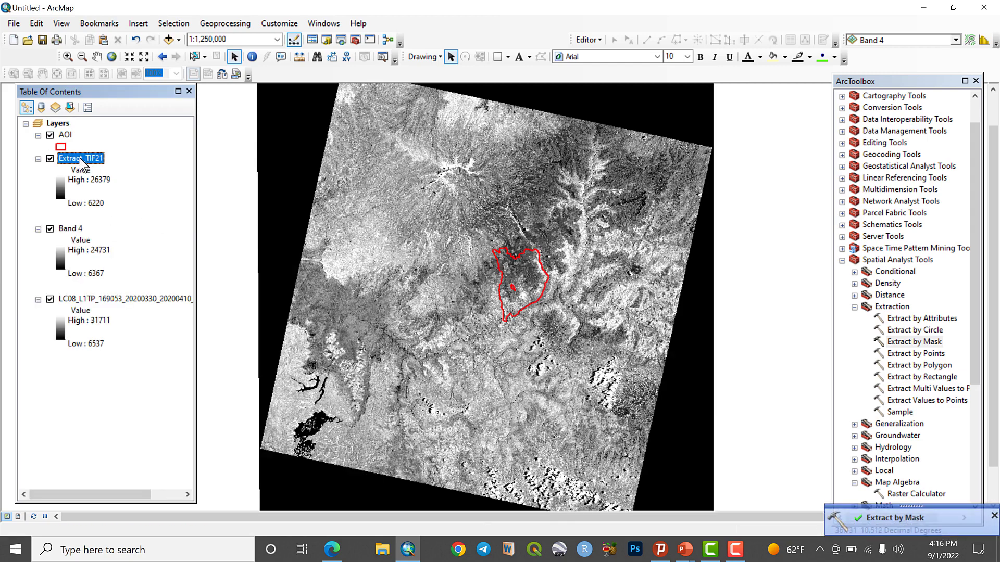
right_click(82, 163)
Step: Rename the Extract_TIF21 layer to Band 5
click(69, 158)
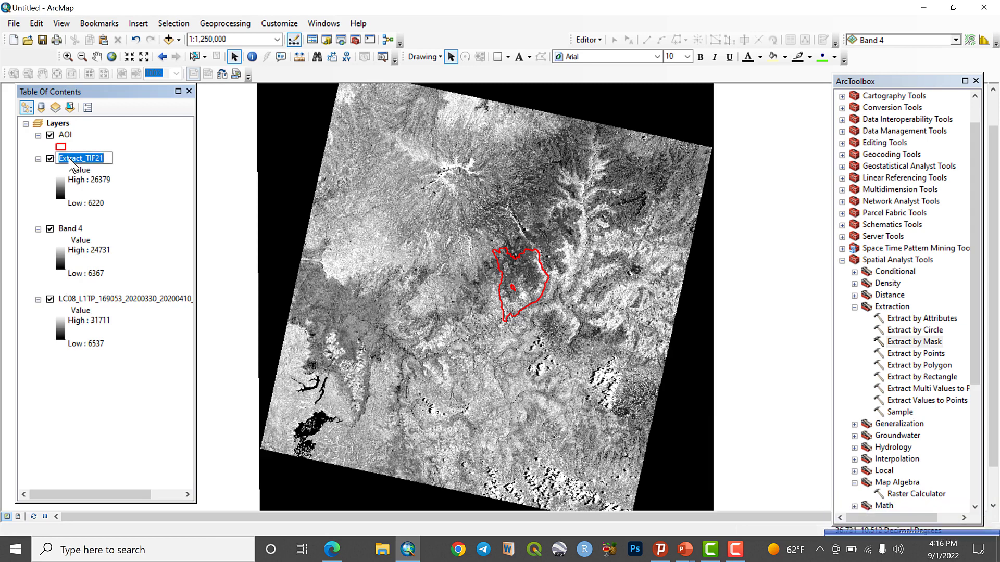
text(Band)
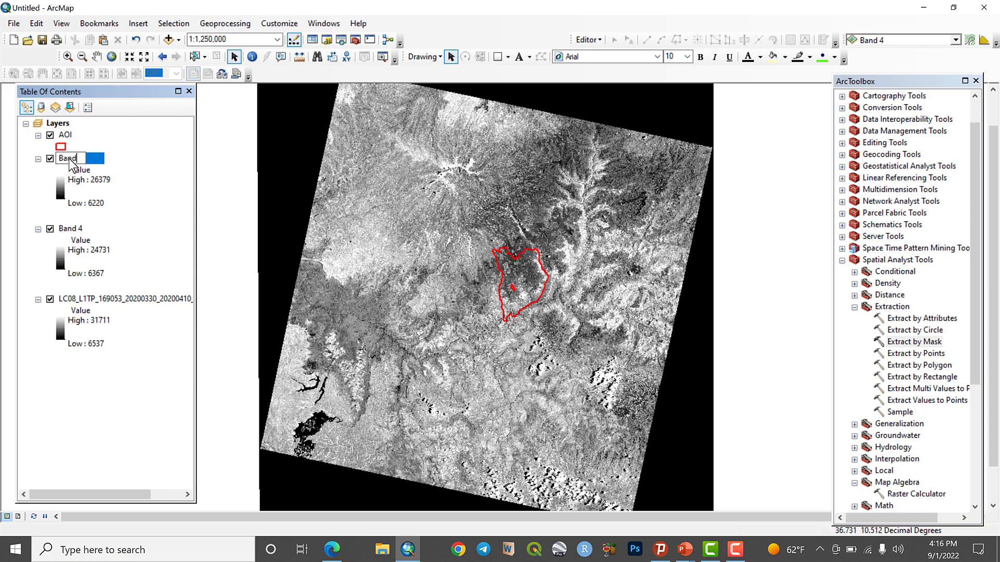
text( 5)
click(141, 209)
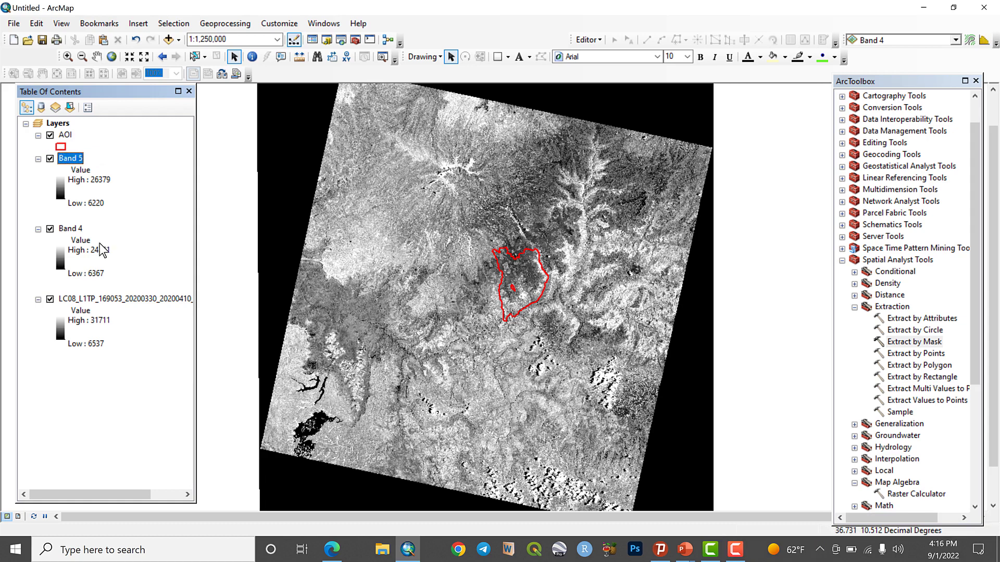
Step: Remove the original full-scene B5 layer and zoom the map to the AOI layer
right_click(101, 296)
click(130, 316)
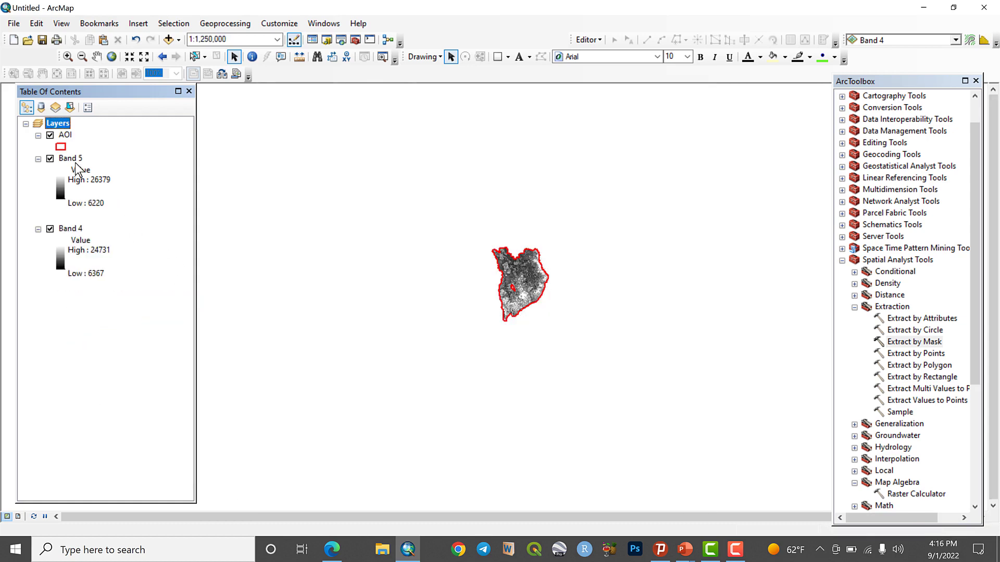
right_click(65, 135)
click(116, 204)
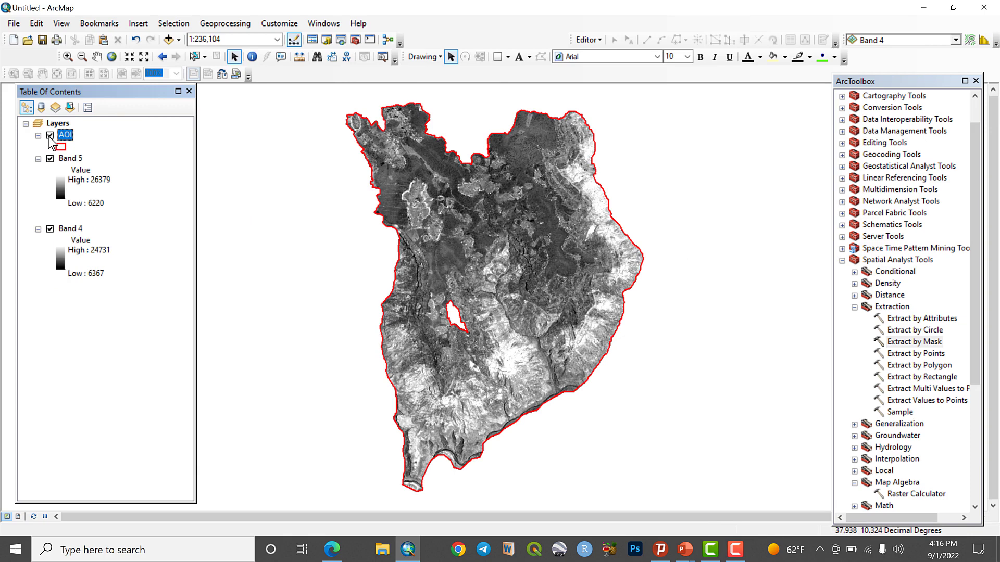
click(842, 260)
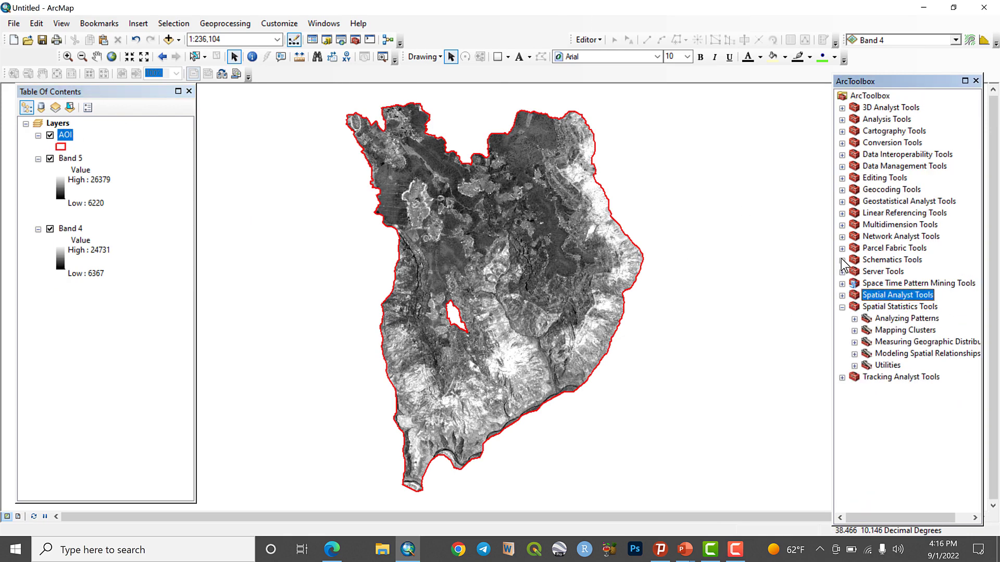
click(741, 557)
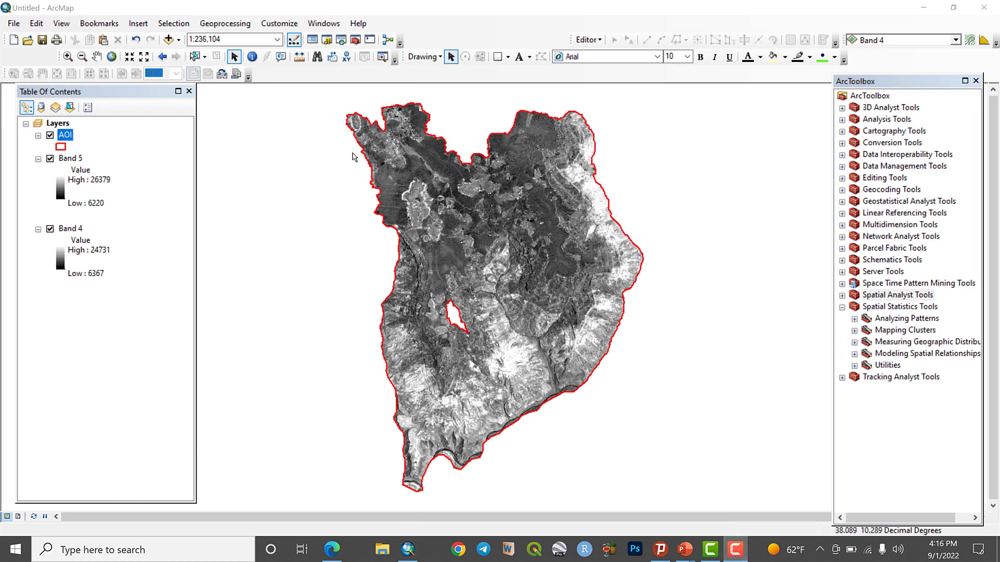
click(735, 549)
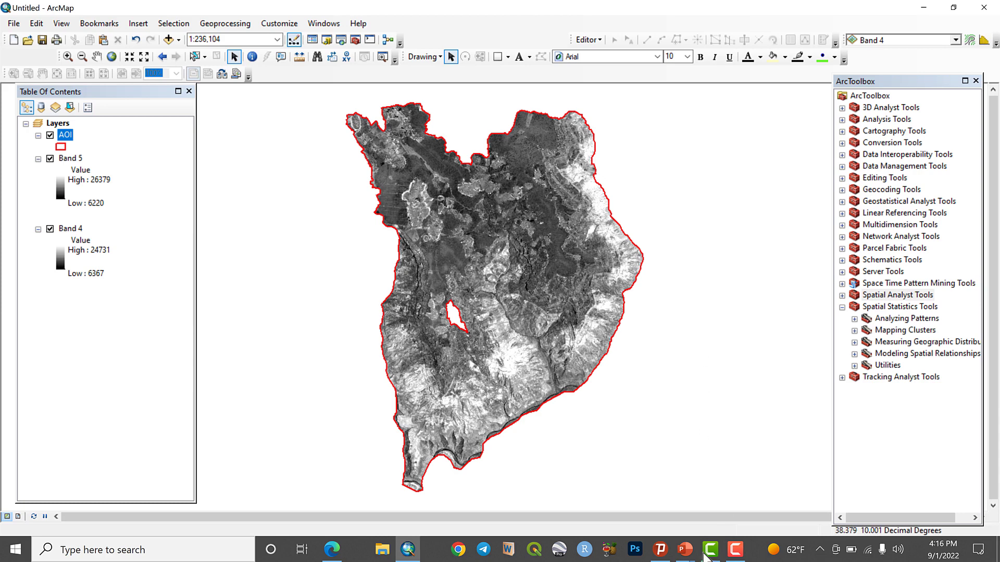
mouse_move(689, 559)
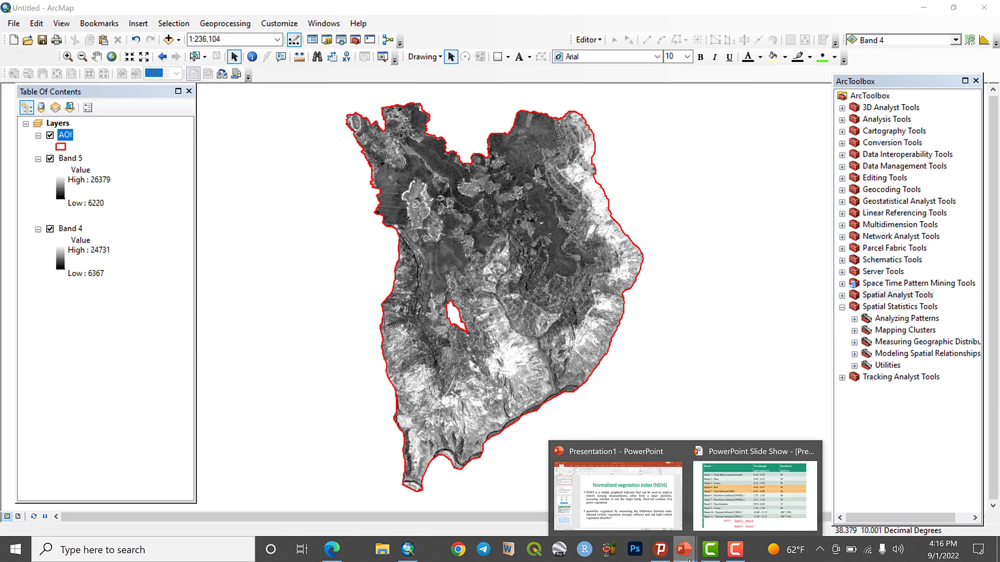
click(746, 493)
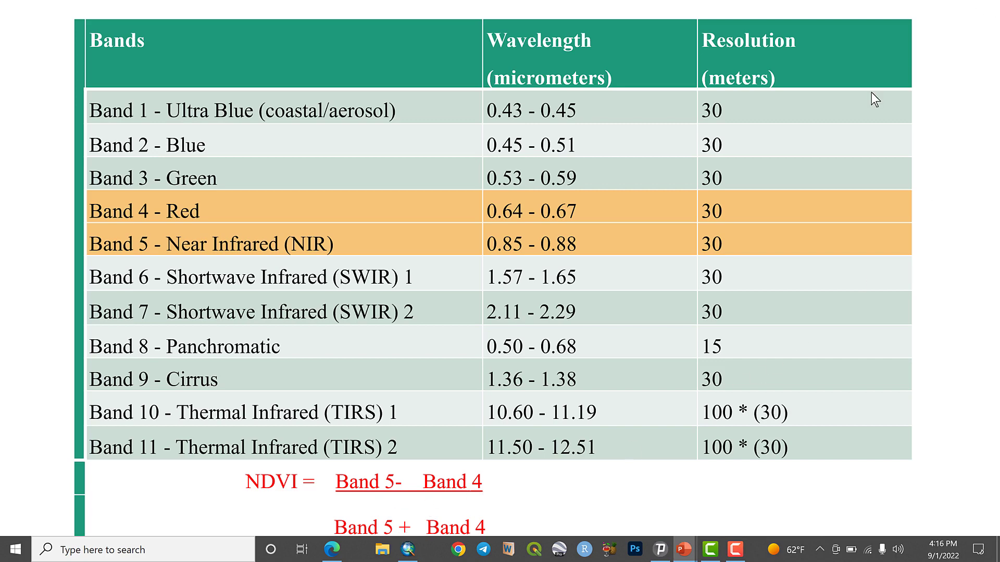
key(Escape)
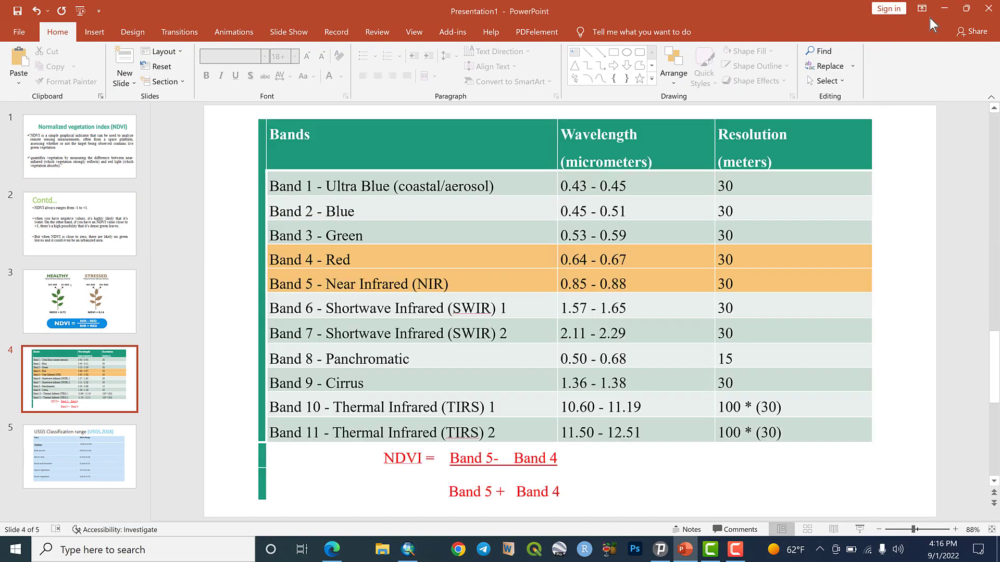
click(942, 8)
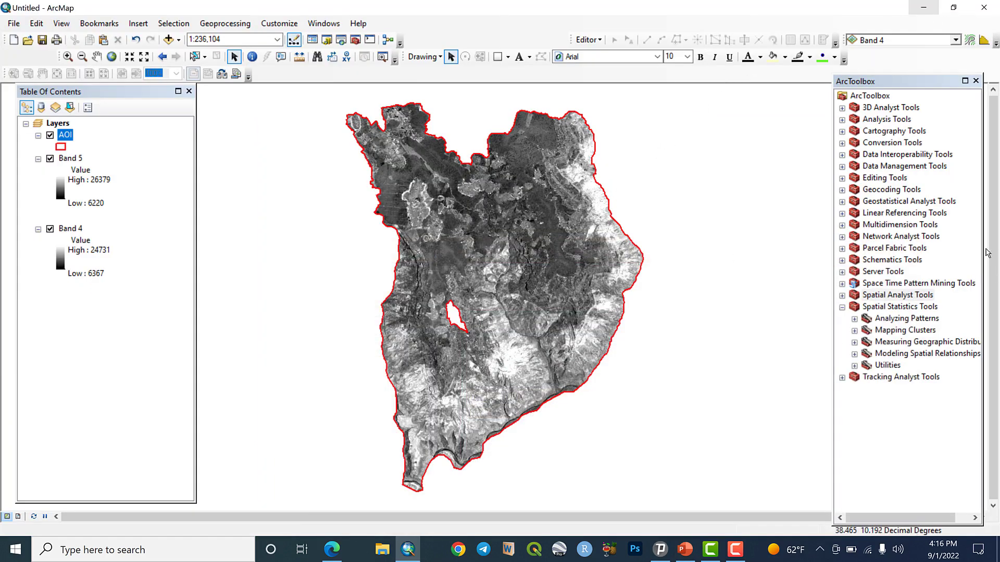
click(842, 308)
Step: In Raster Calculator, enter the numerator Float("Band 5" - "Band 4")
click(842, 295)
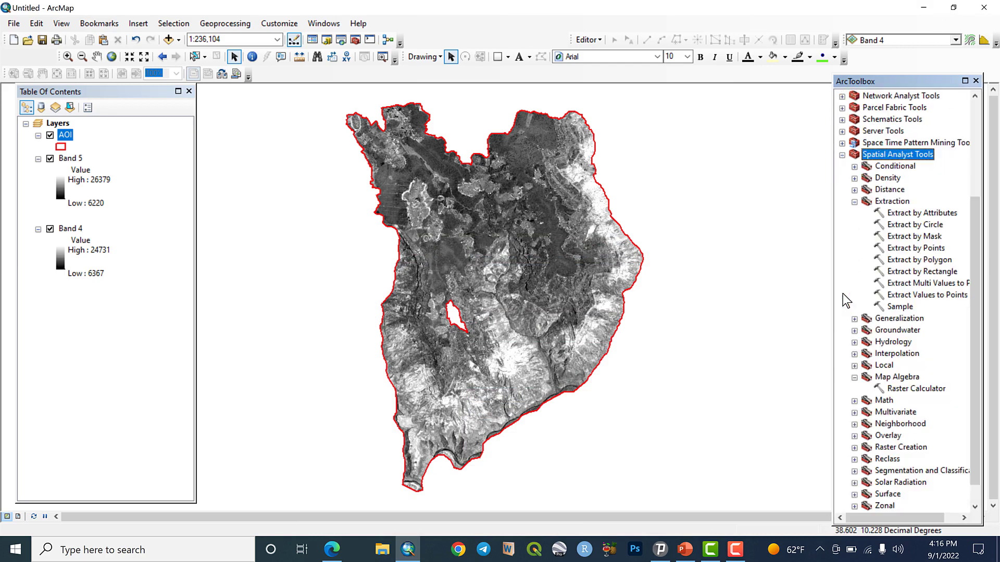
click(855, 202)
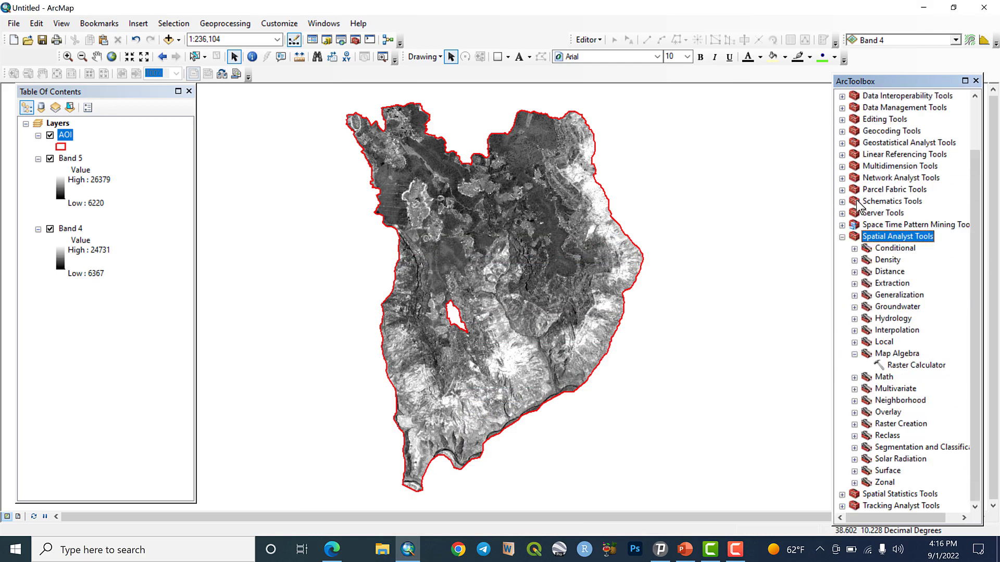
click(854, 356)
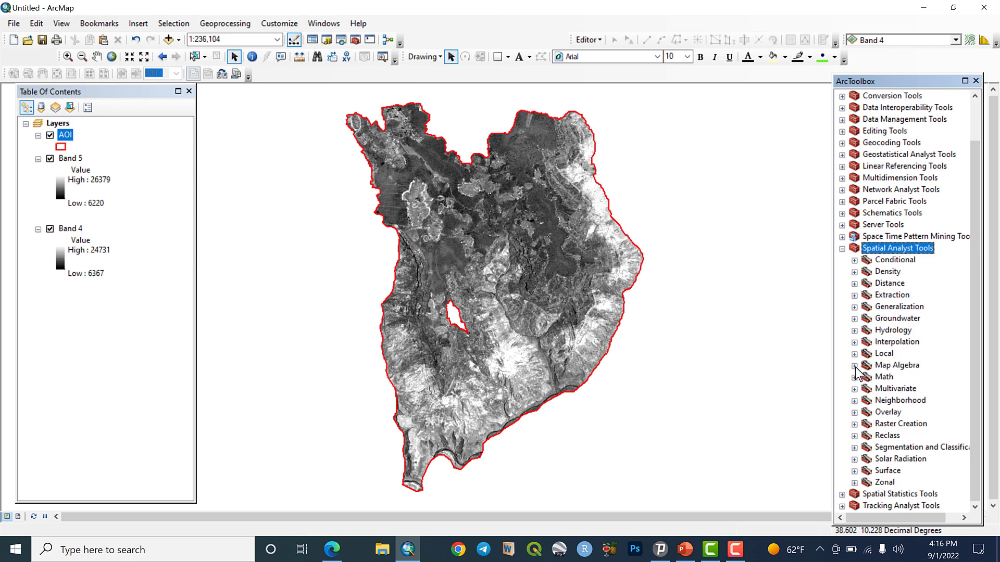
click(855, 366)
double_click(919, 377)
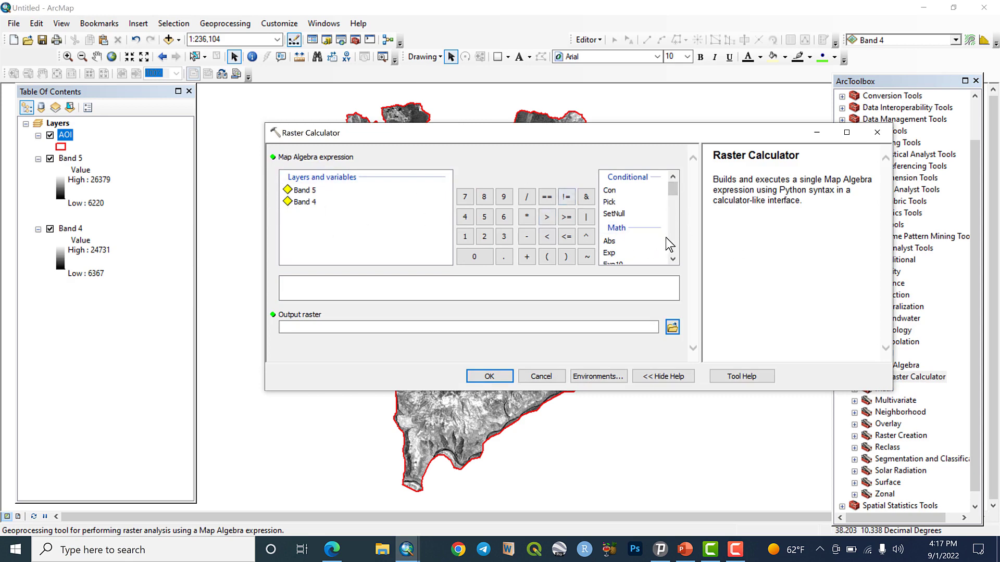
click(673, 259)
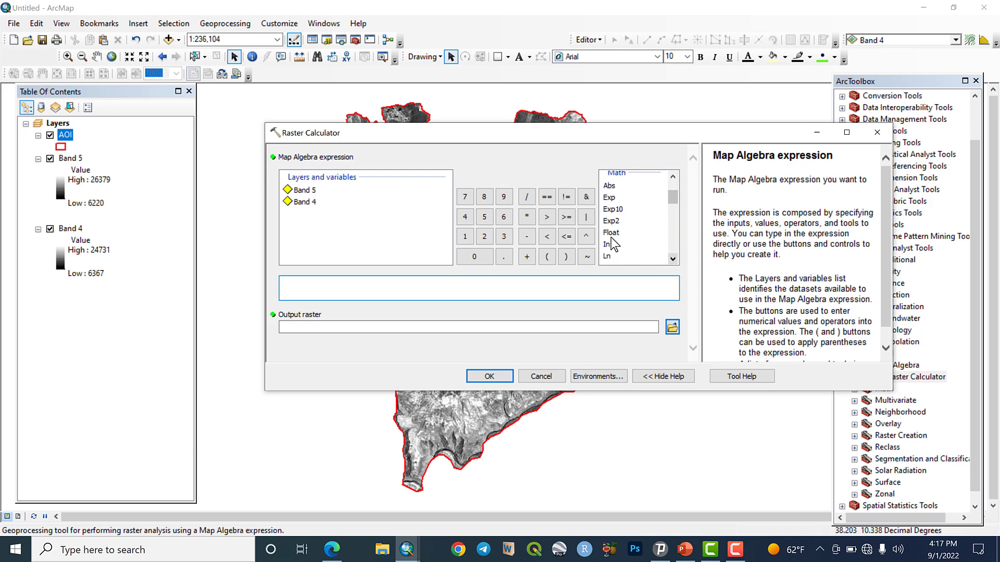
double_click(611, 234)
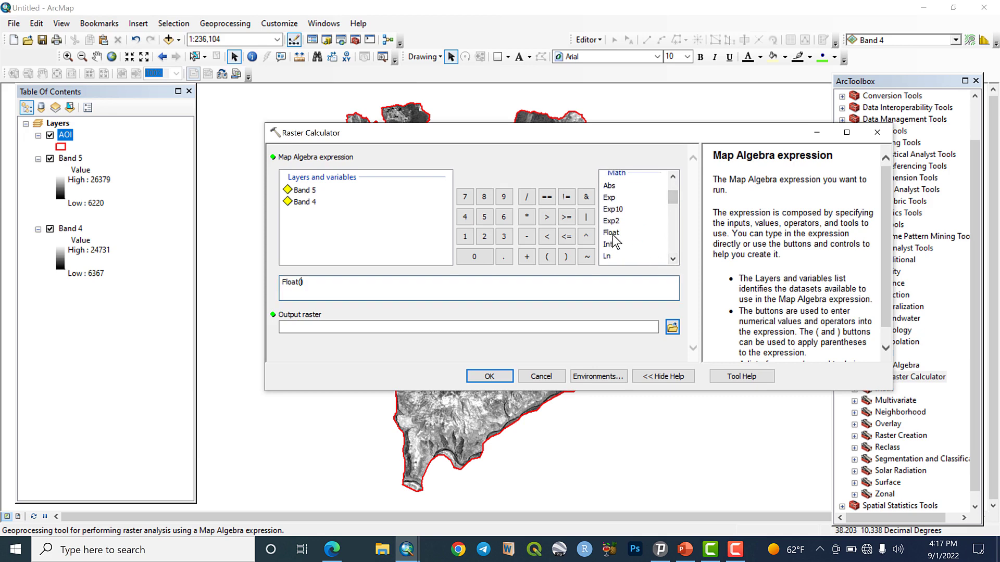
double_click(300, 193)
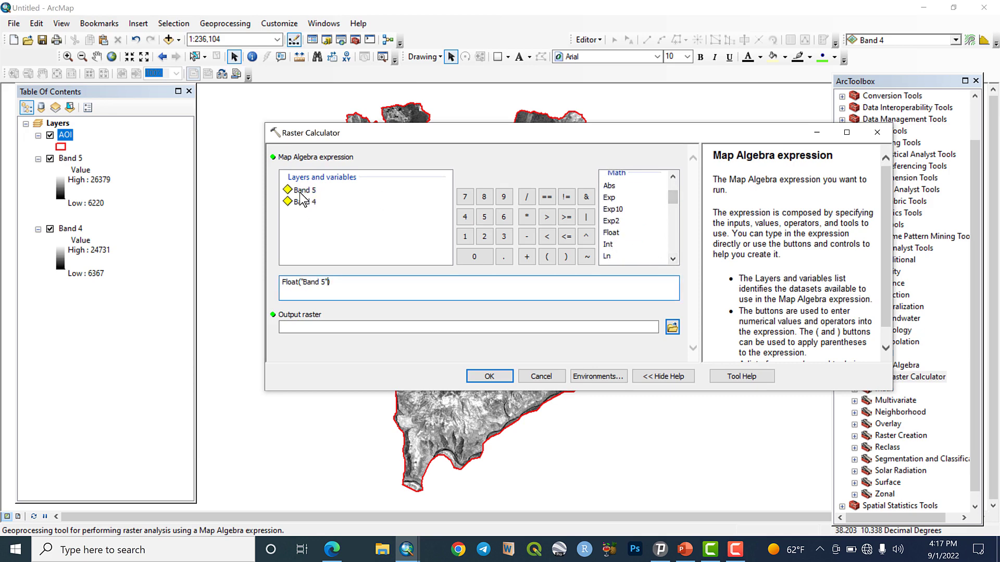
click(527, 237)
double_click(307, 203)
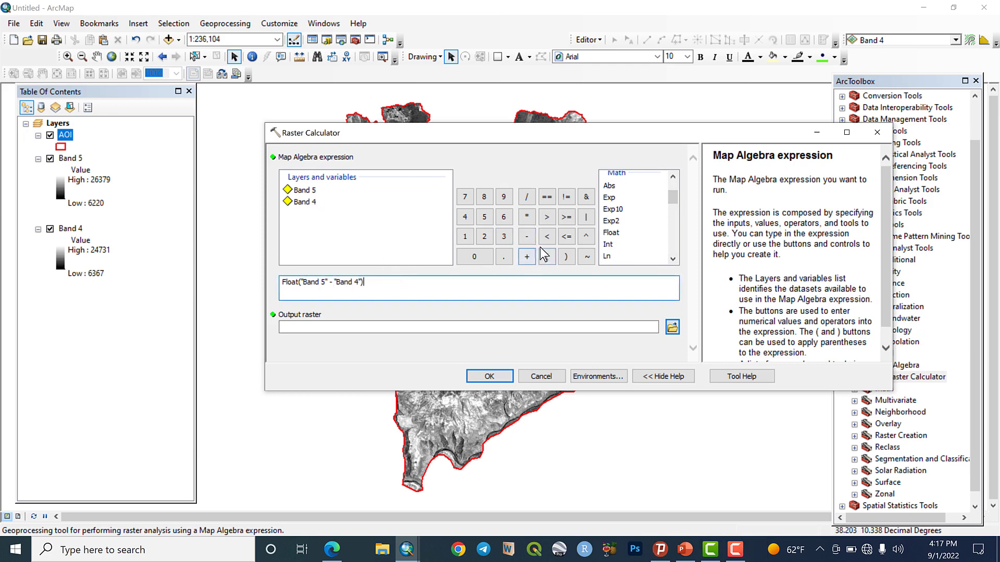
Step: Divide by ("Band 5" + "Band 4") and run with the default output raster
click(526, 198)
double_click(305, 191)
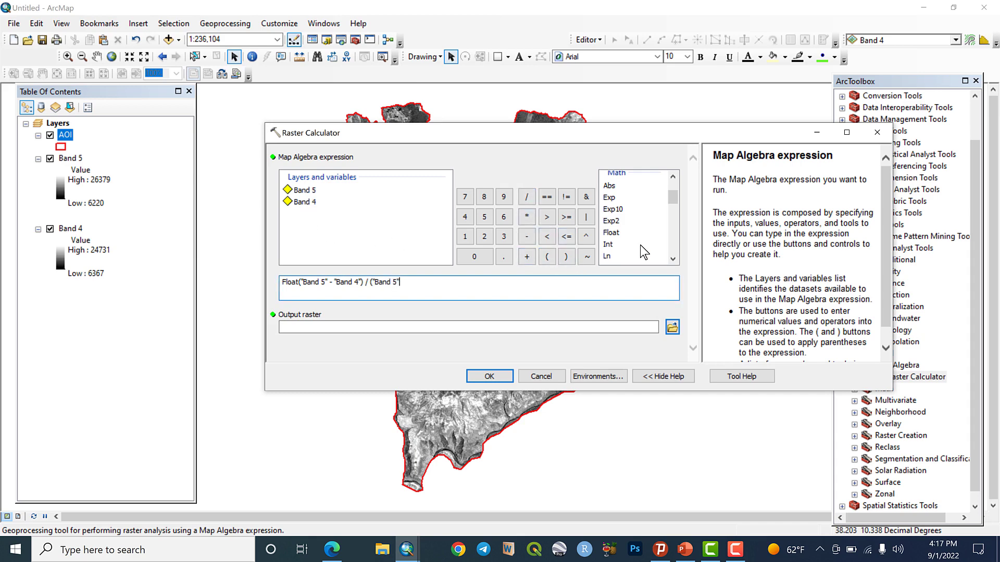
click(527, 259)
double_click(311, 203)
click(567, 258)
click(626, 327)
click(489, 376)
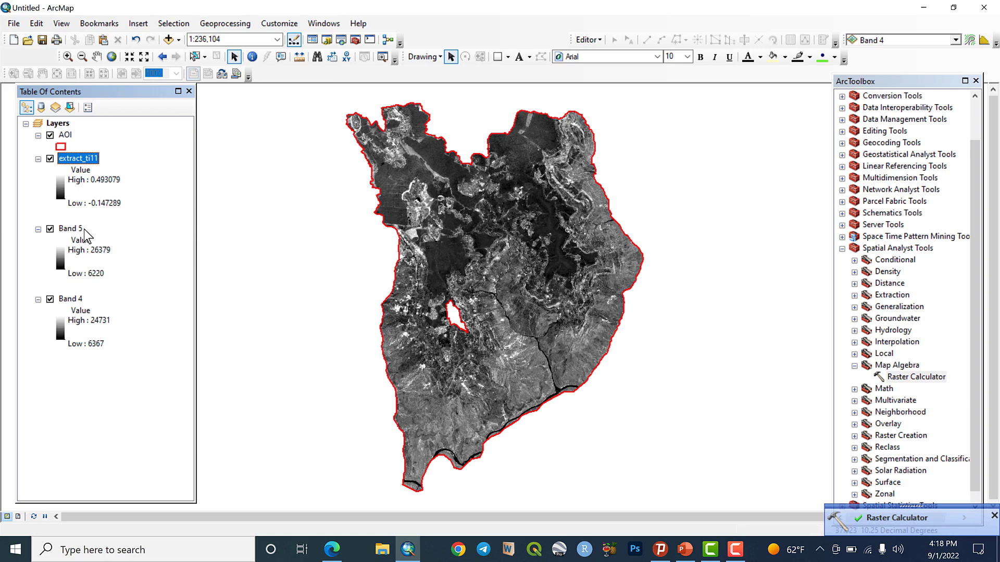
Step: Hide and remove the Band 5 and Band 4 layers from the map
click(50, 229)
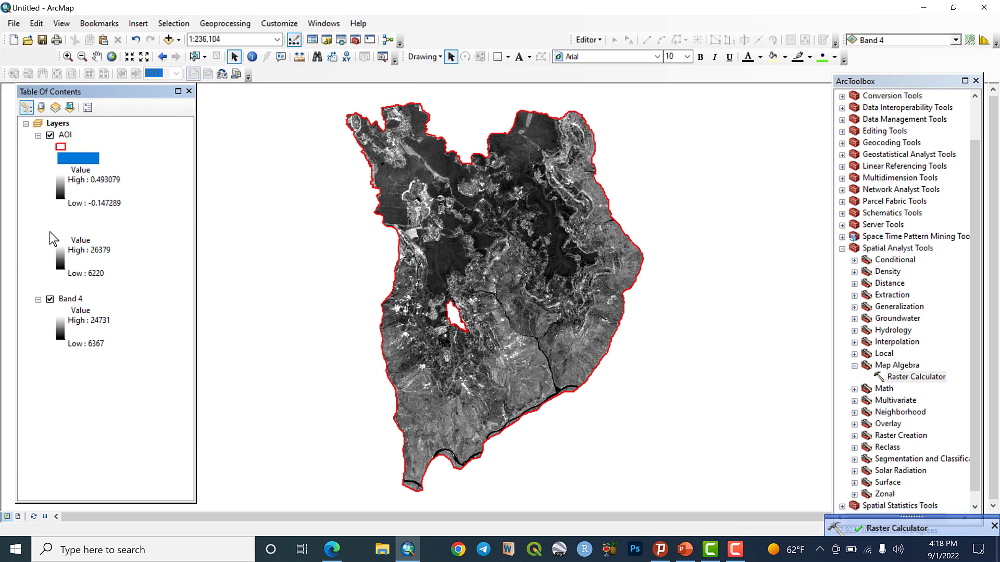
click(50, 300)
right_click(73, 230)
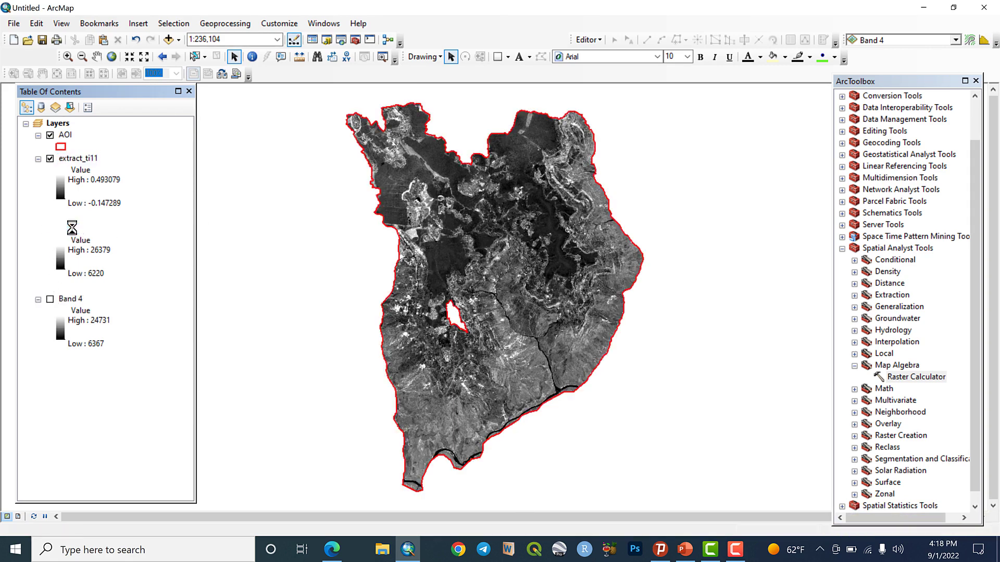
click(83, 250)
right_click(68, 229)
click(99, 251)
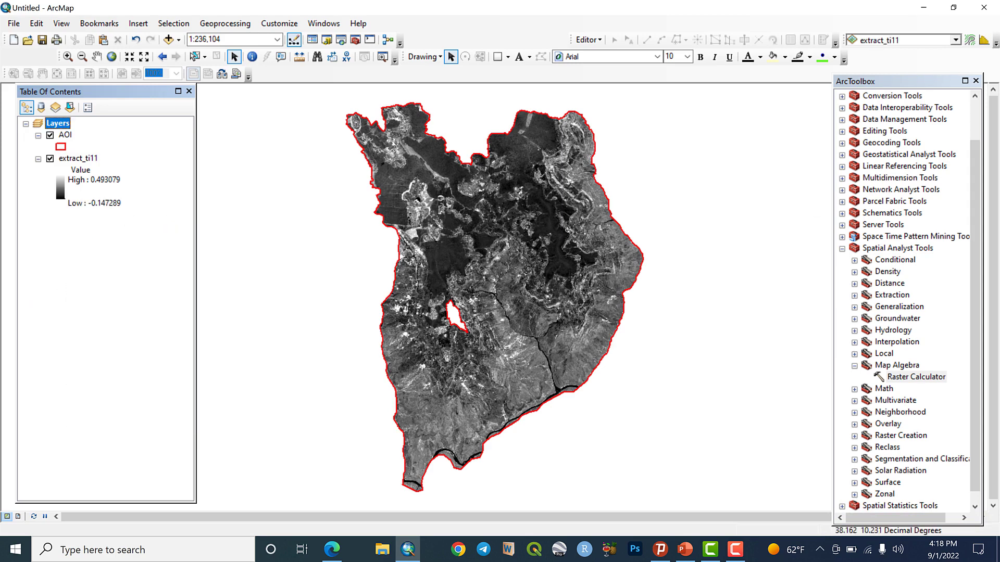
Step: Rename the extract_ti11 layer to NDVI in the Table of Contents
click(73, 159)
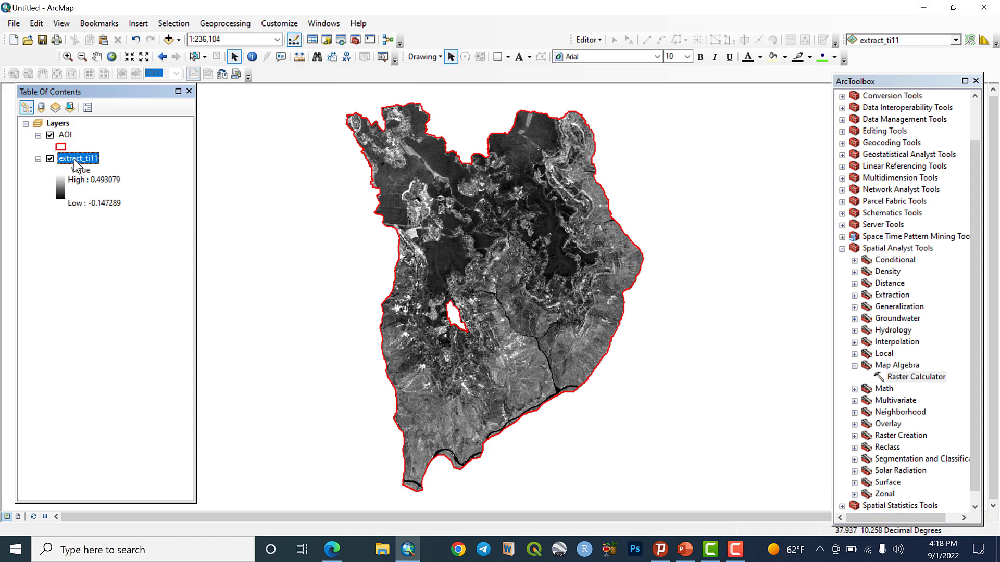
click(74, 160)
text(NDVI)
key(Return)
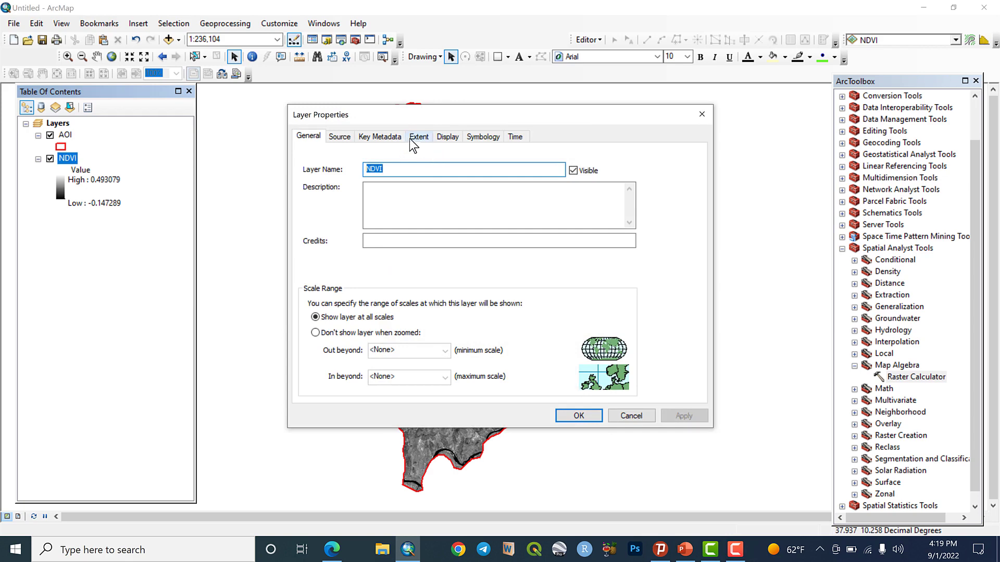
Step: Give the NDVI layer the green-yellow-red colour ramp and apply it
click(471, 138)
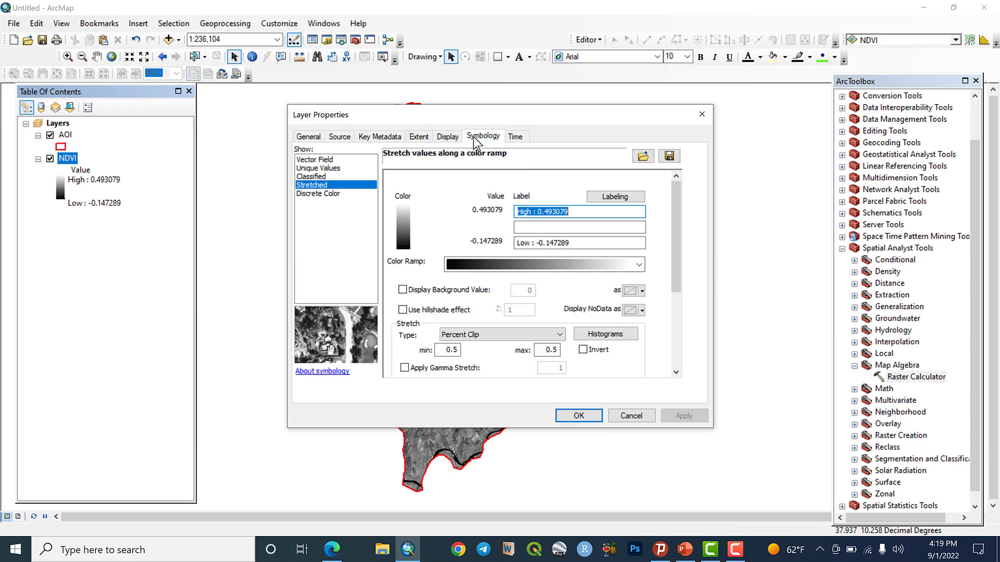
click(610, 265)
scroll(601, 126, up, 1)
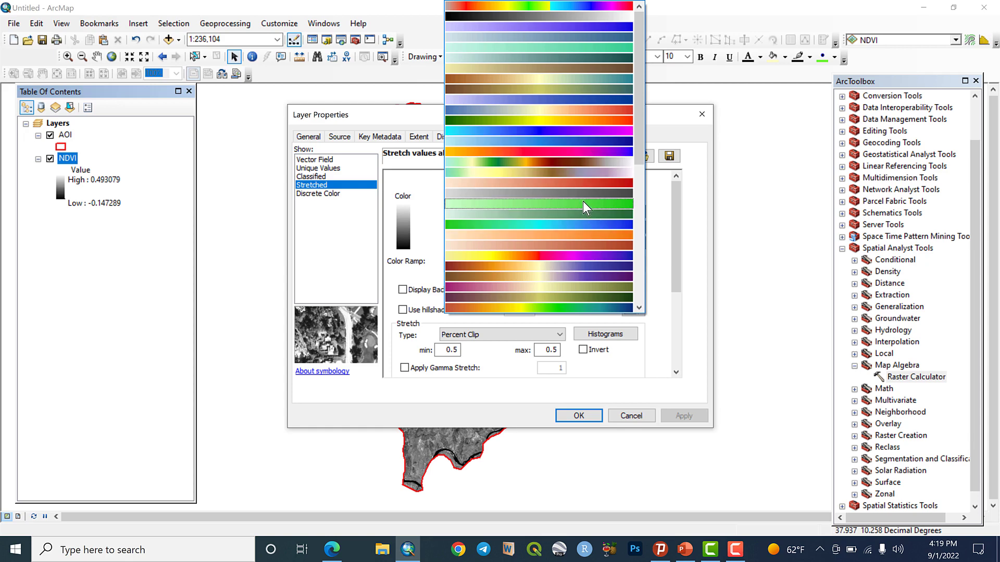
click(545, 121)
click(687, 417)
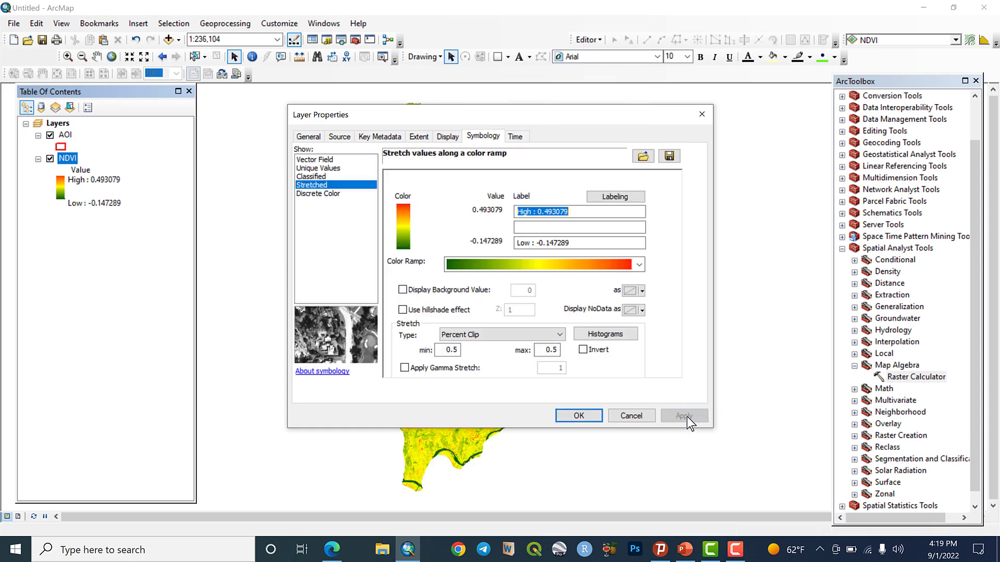
click(570, 416)
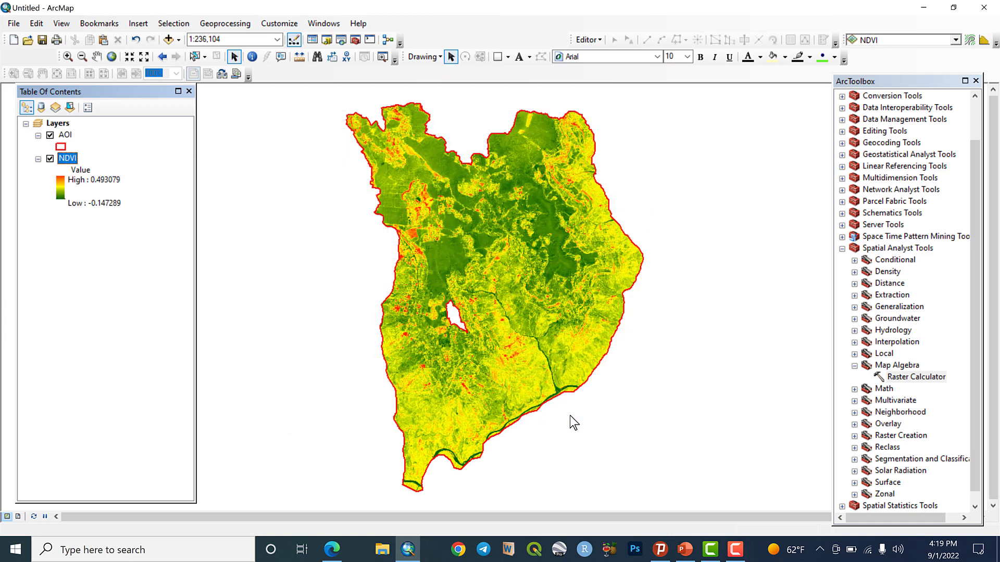
Step: Invert the NDVI colour ramp from the legend so it runs red to green
click(61, 200)
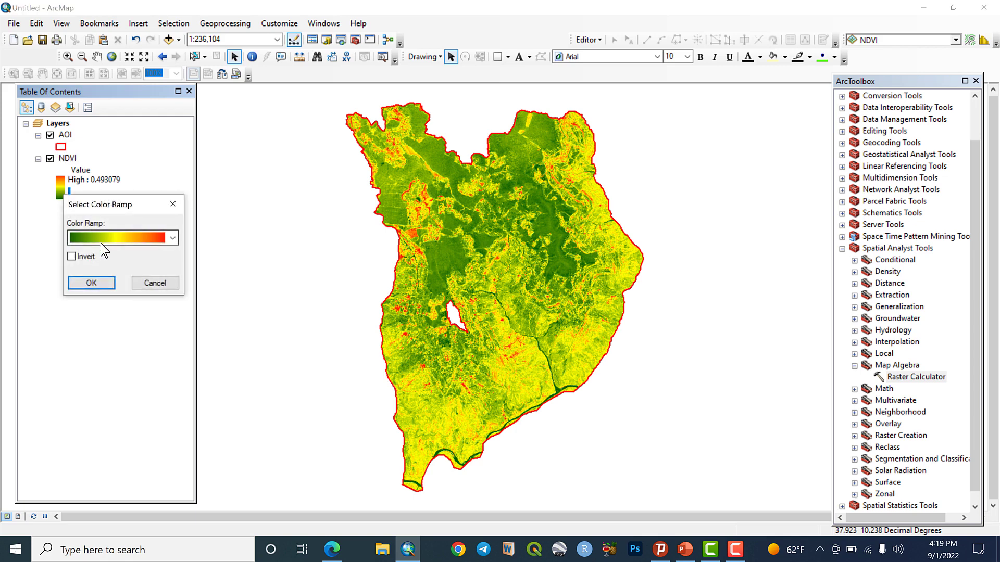
click(85, 255)
click(87, 281)
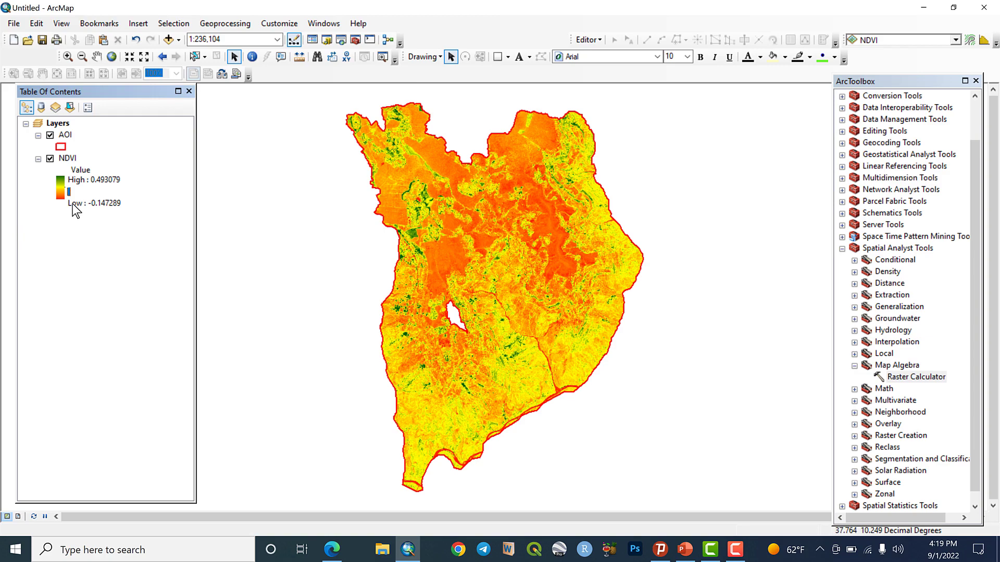
click(686, 556)
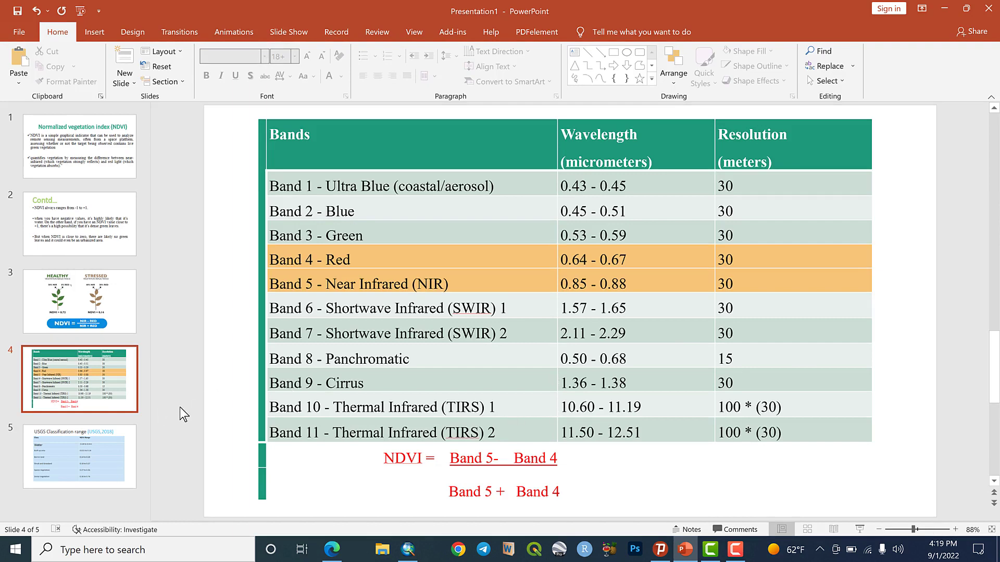
Step: Review slide 5's USGS Classification ranges for the six NDVI classes
click(85, 460)
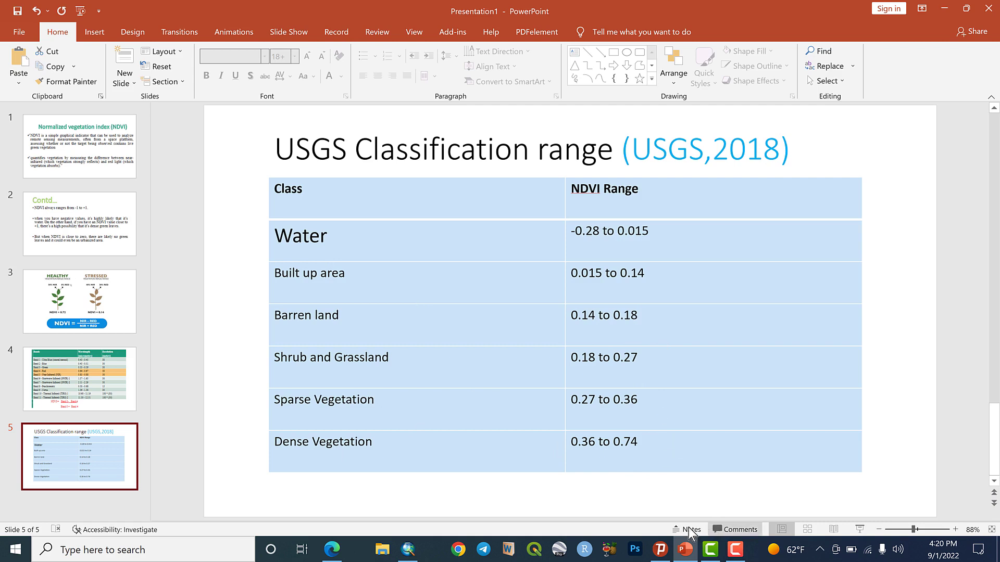
click(408, 550)
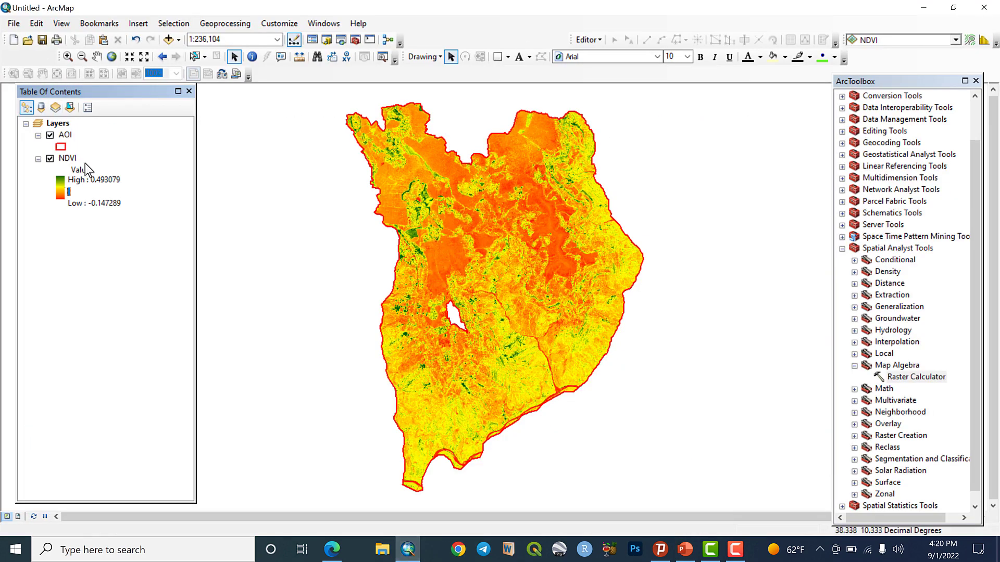
Step: Switch NDVI symbology to Classified with 6 classes and bring up the Classification dialog
double_click(70, 158)
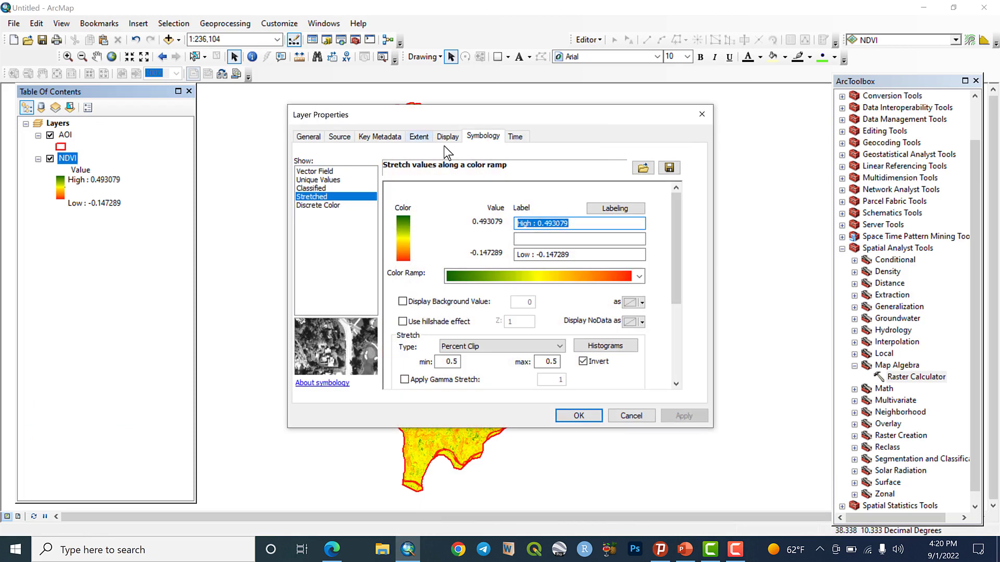
click(319, 189)
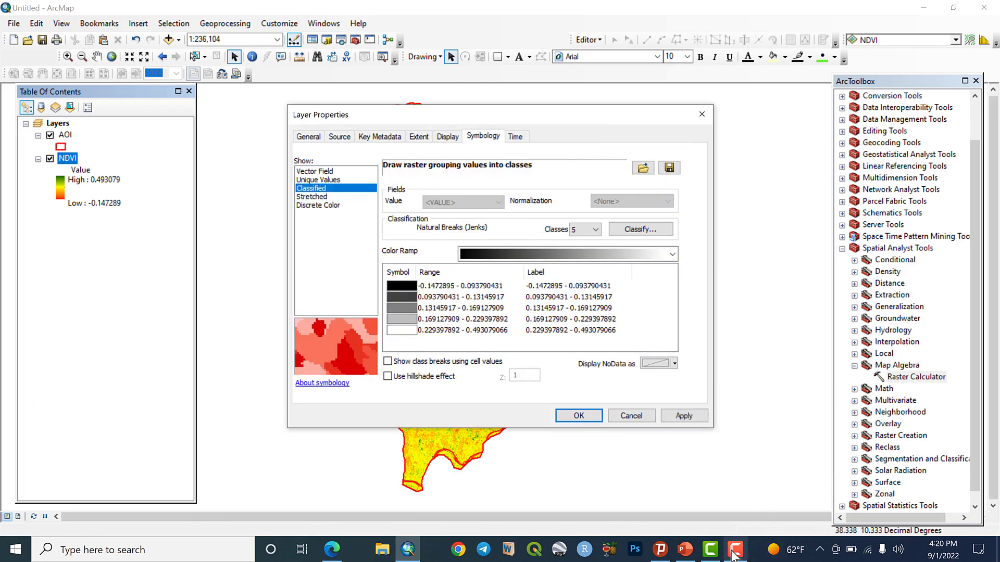
click(241, 84)
click(684, 551)
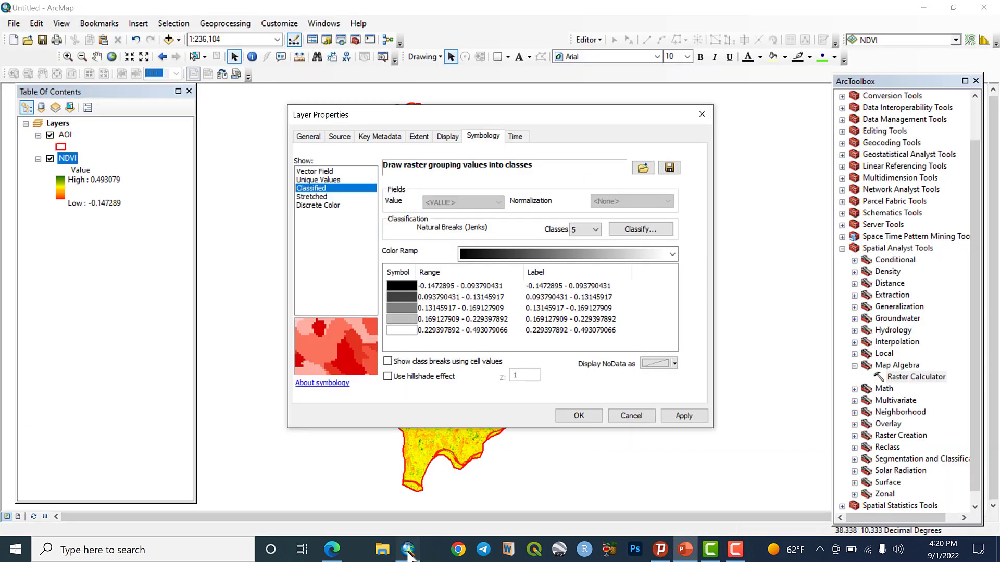
click(408, 550)
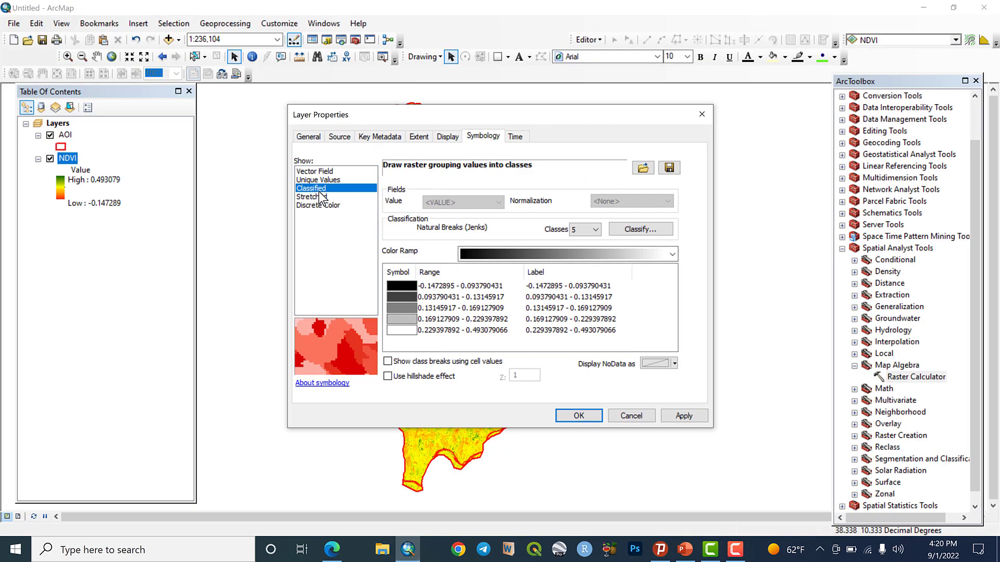
click(594, 230)
click(578, 268)
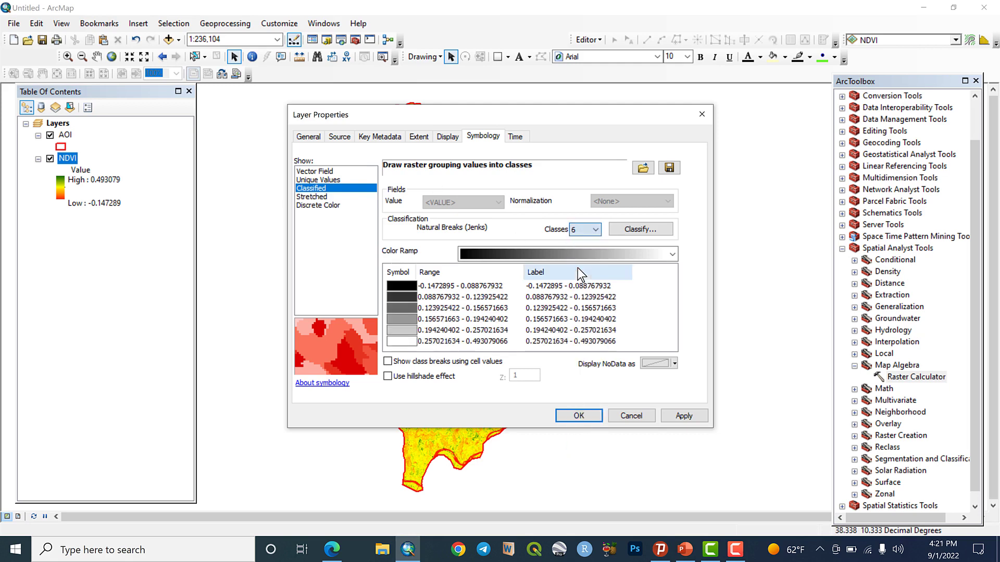
click(633, 230)
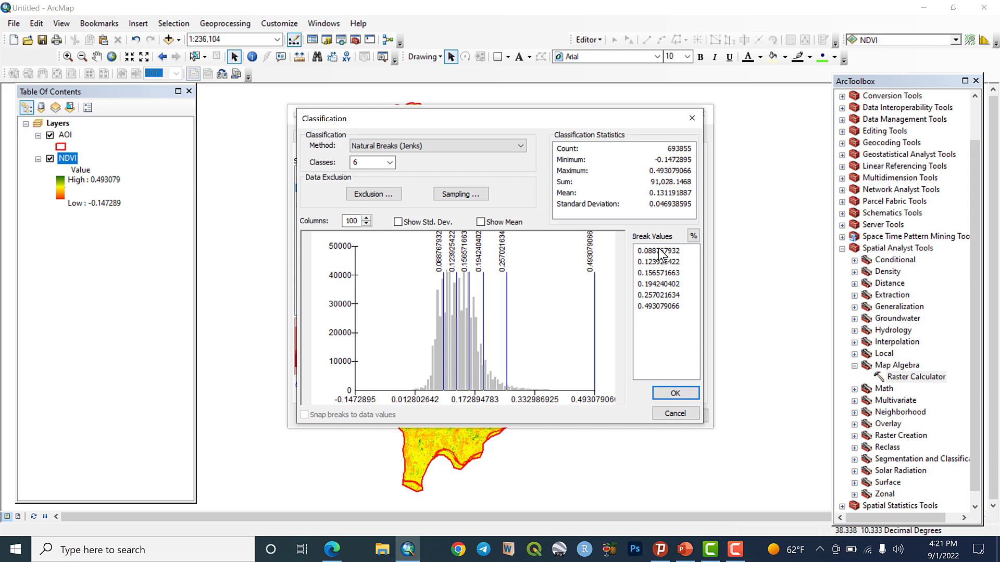
Step: Enter 0.015 and 0.14 as the first two NDVI break values, checking the USGS slide
click(686, 550)
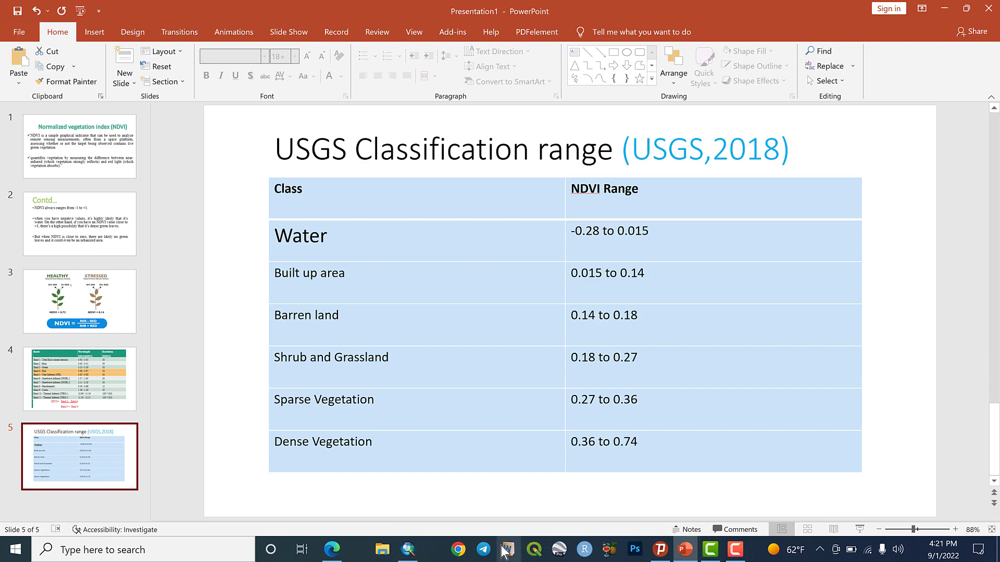
click(409, 551)
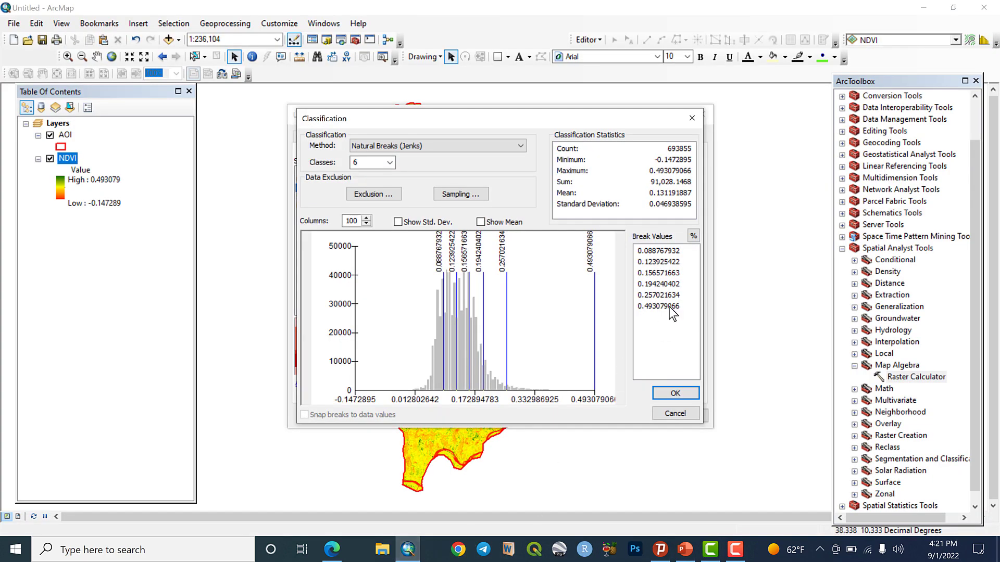
click(665, 252)
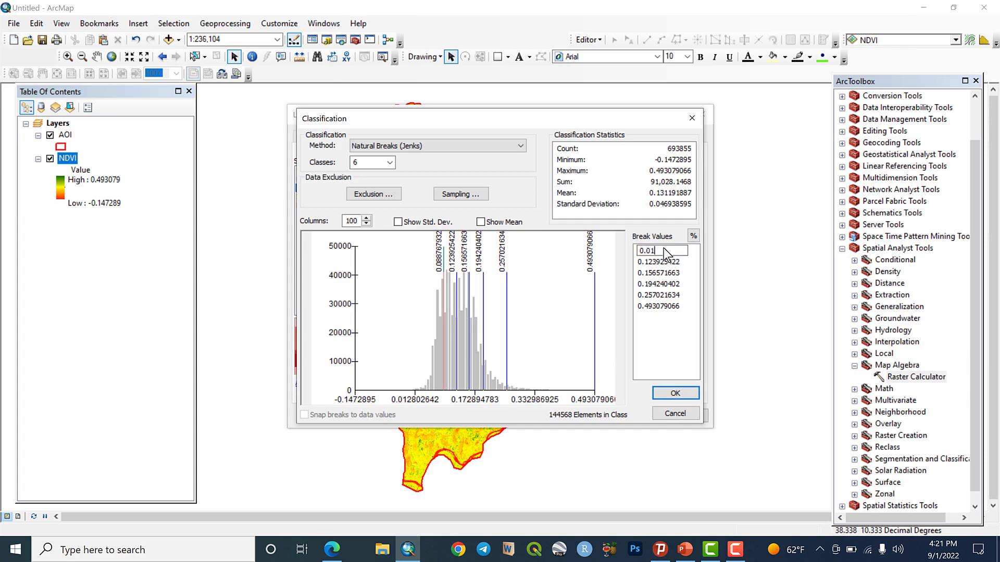
key(Return)
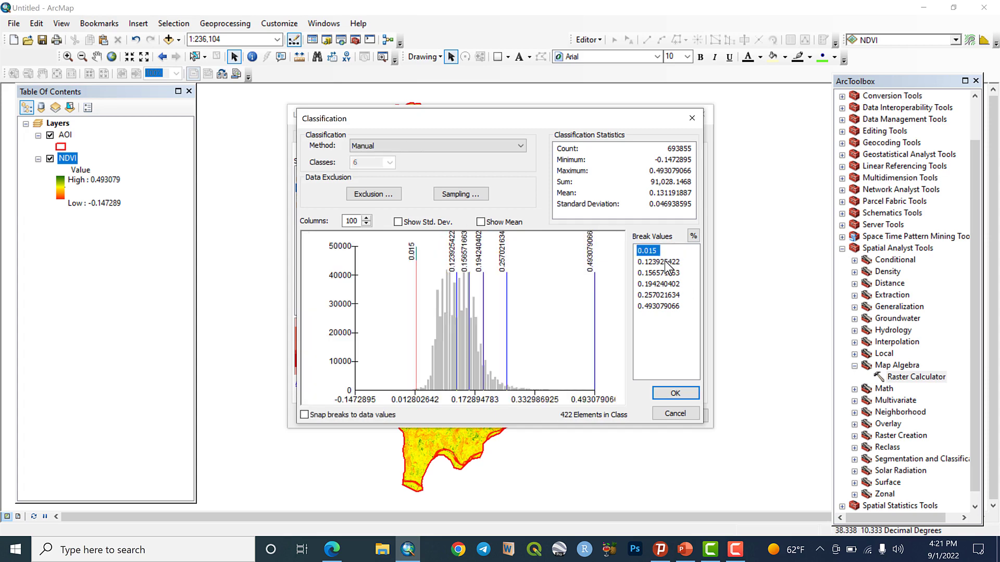
click(666, 262)
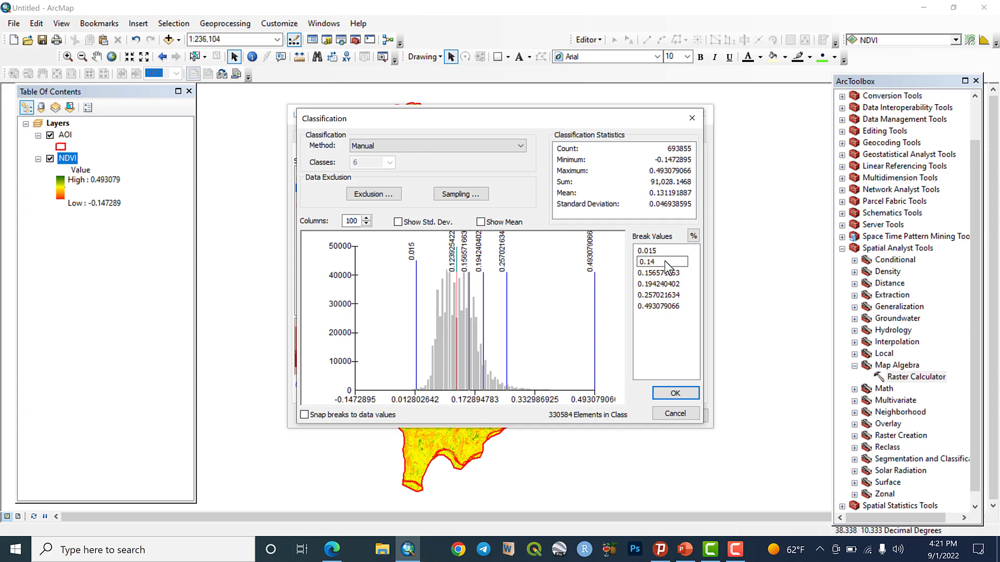
click(681, 550)
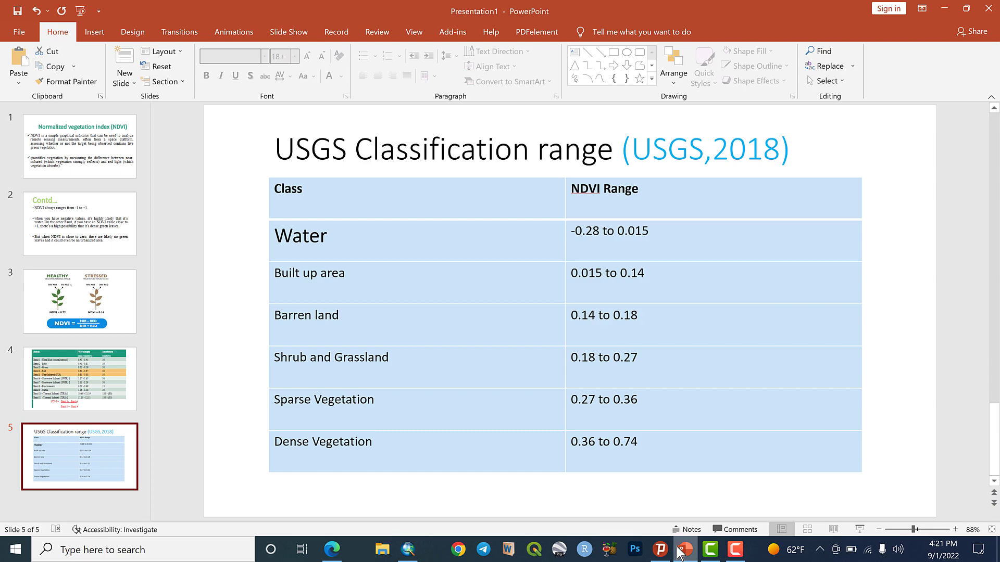
click(404, 551)
Step: Enter 0.18 and 0.27 as the third and fourth break values
double_click(672, 275)
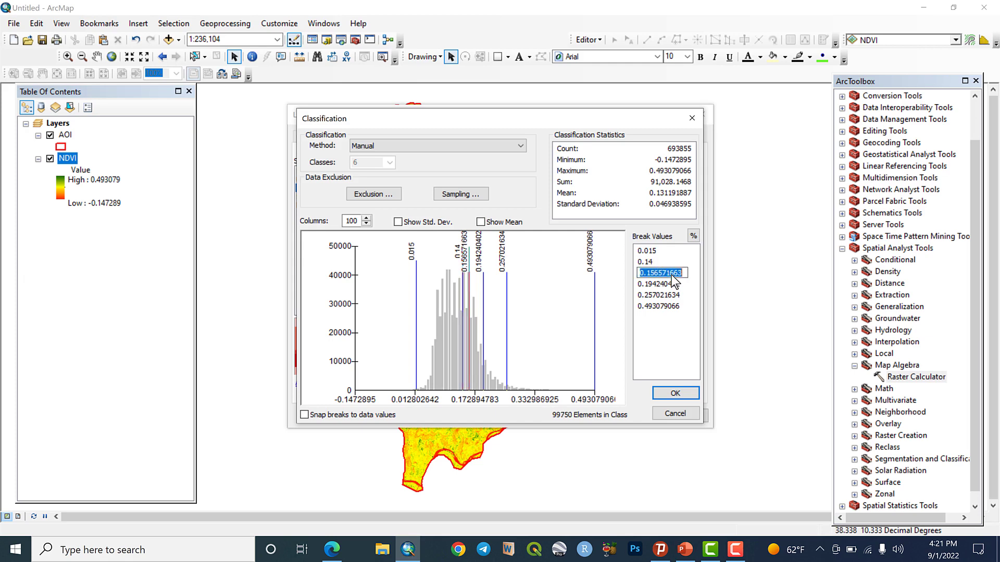
text(0.18)
double_click(670, 285)
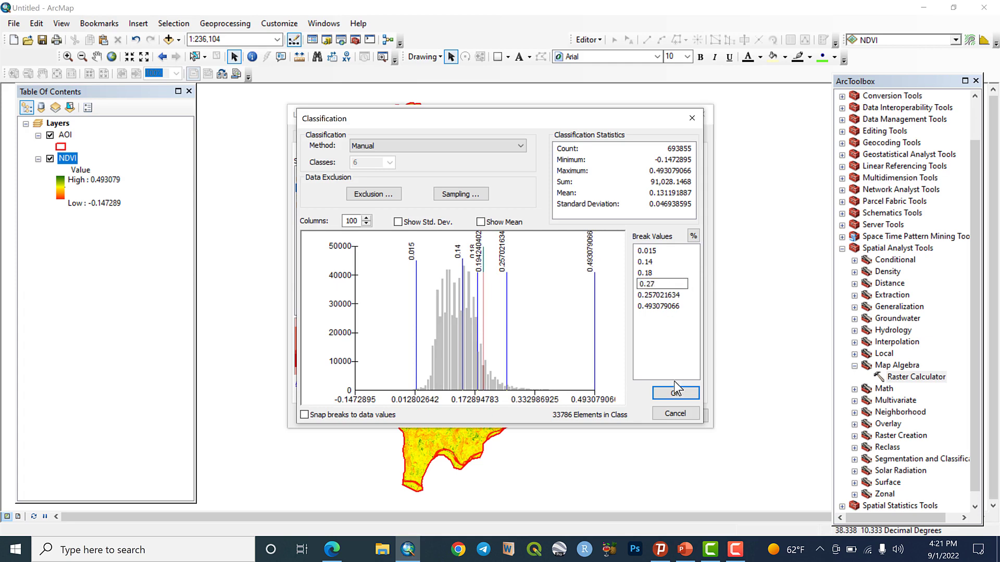
click(685, 550)
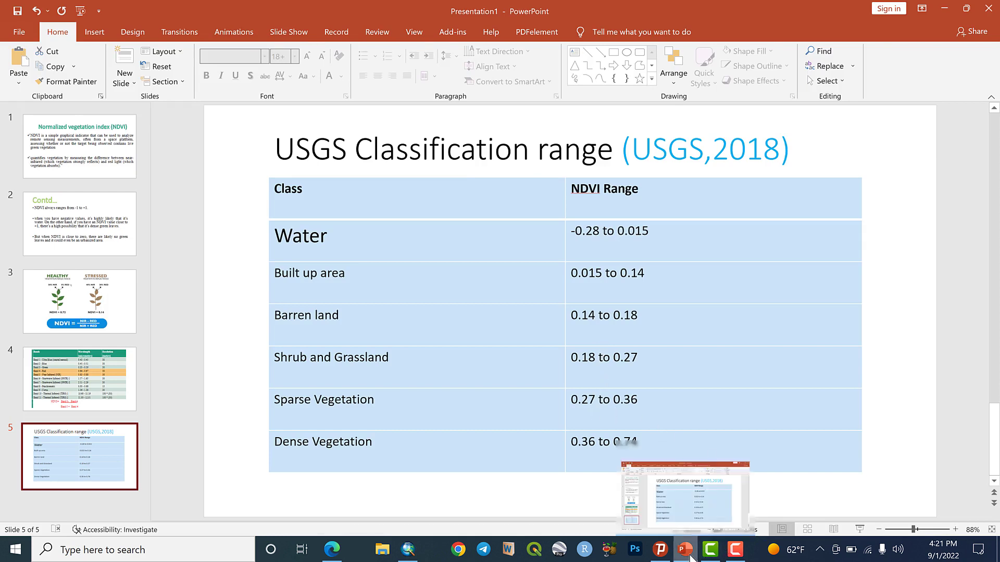
click(689, 501)
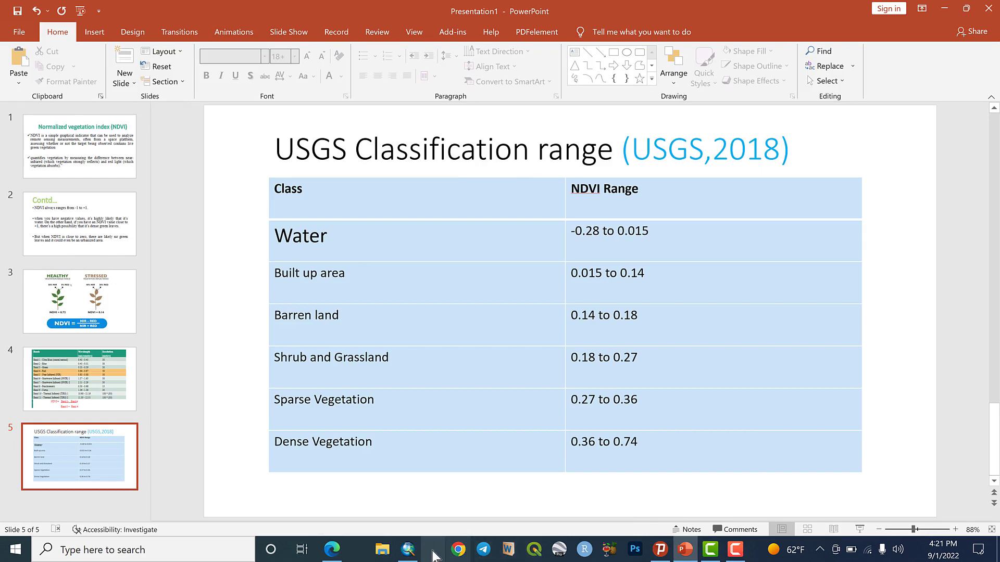
click(408, 550)
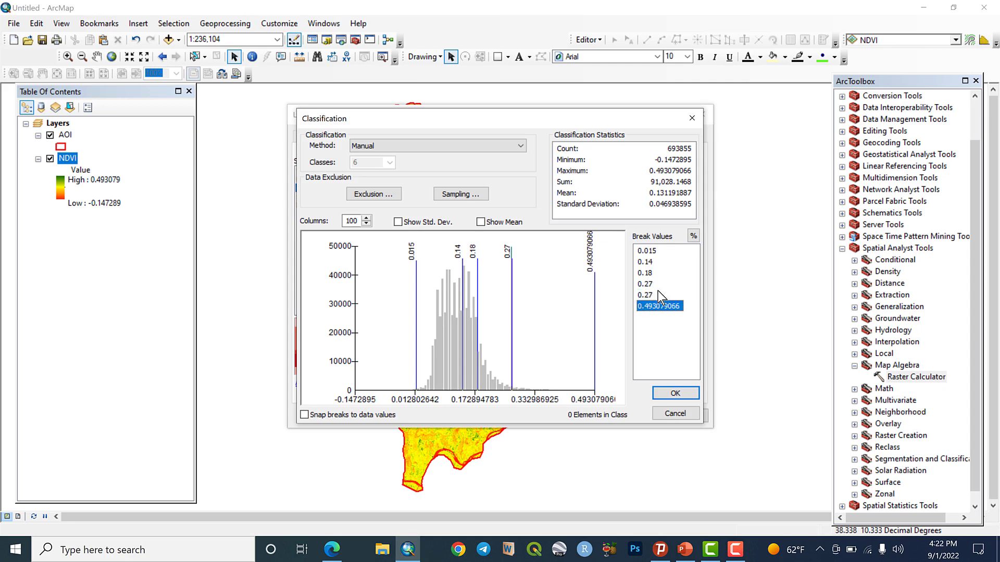
Step: Set the fifth break to 0.36, accept the six manual classes and apply them
double_click(649, 295)
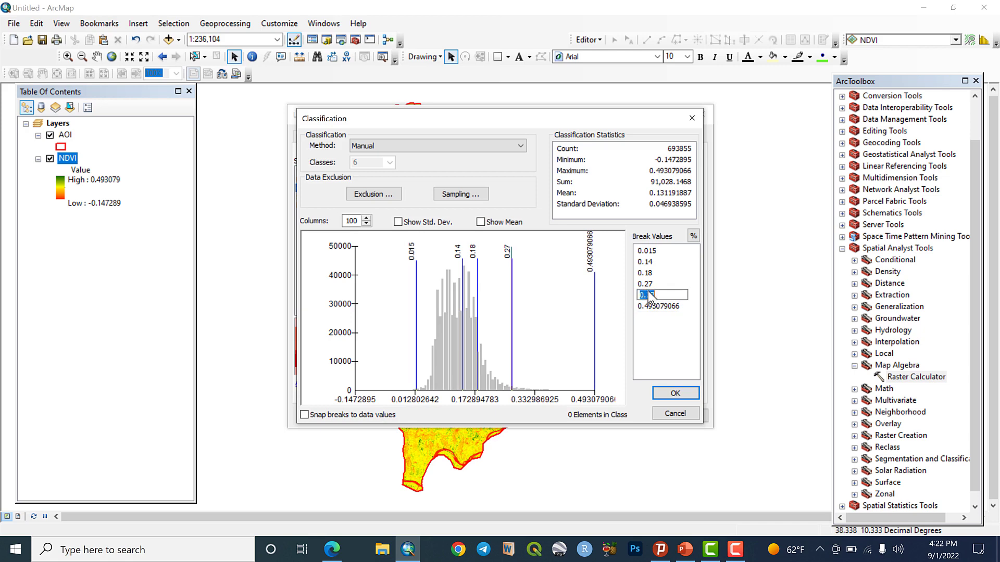
text(0.)
text(26)
key(Return)
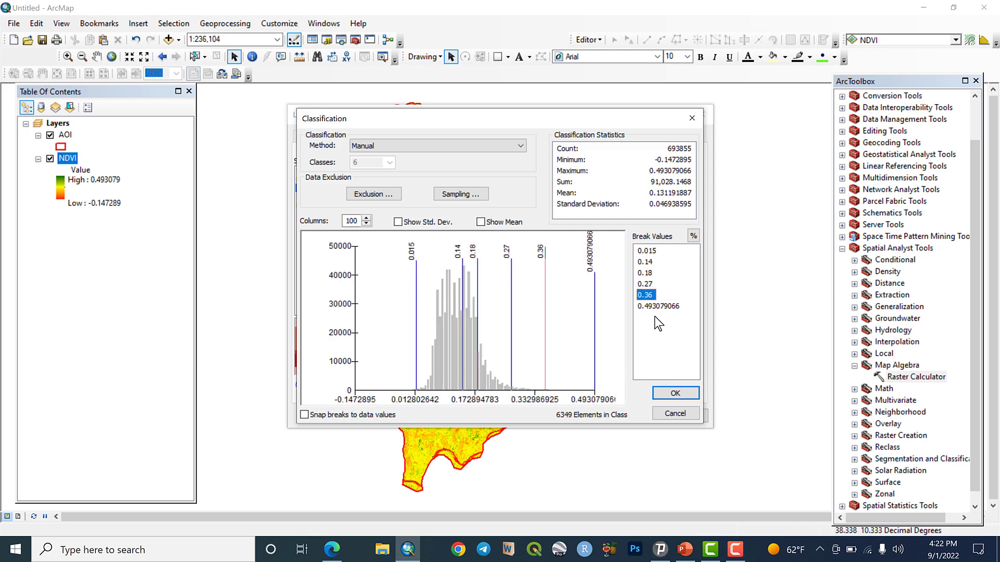
click(684, 558)
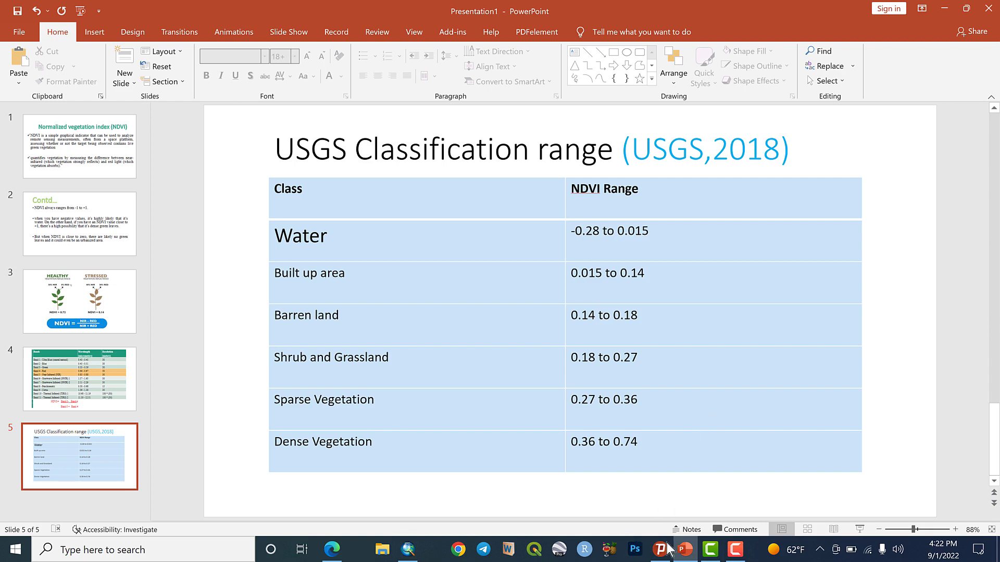
click(418, 549)
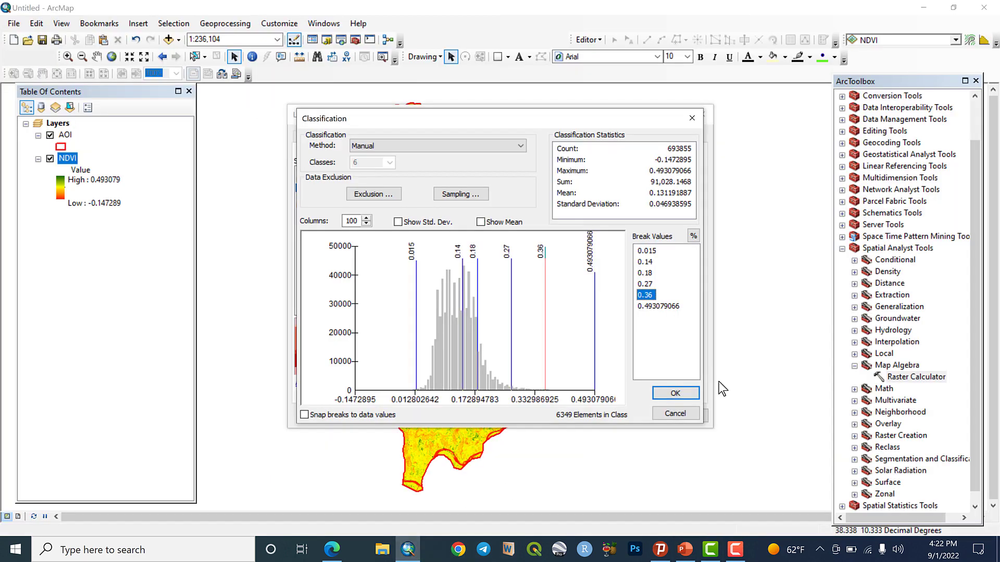
click(675, 393)
click(691, 419)
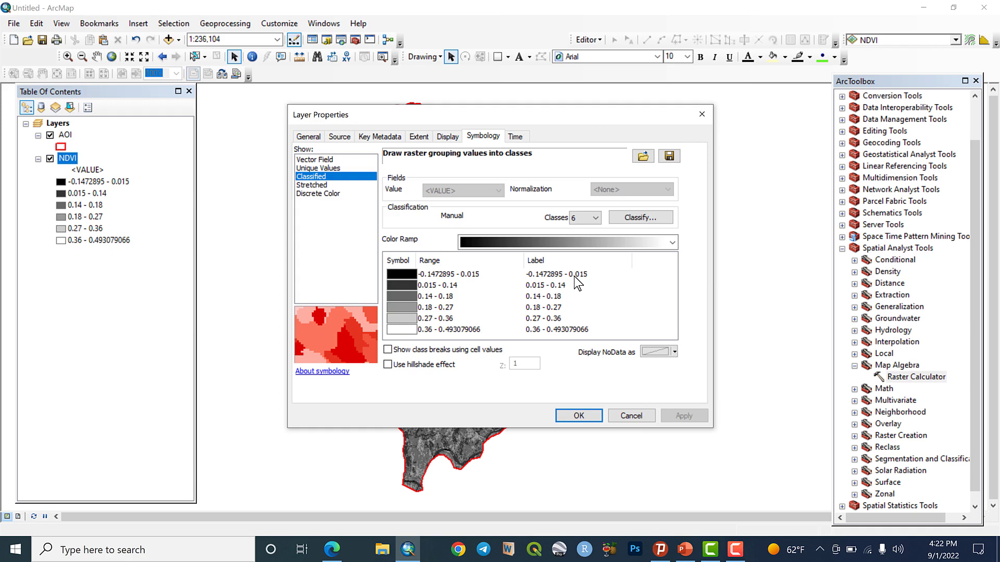
Step: Label the first two NDVI classes Water and Built Up
click(686, 551)
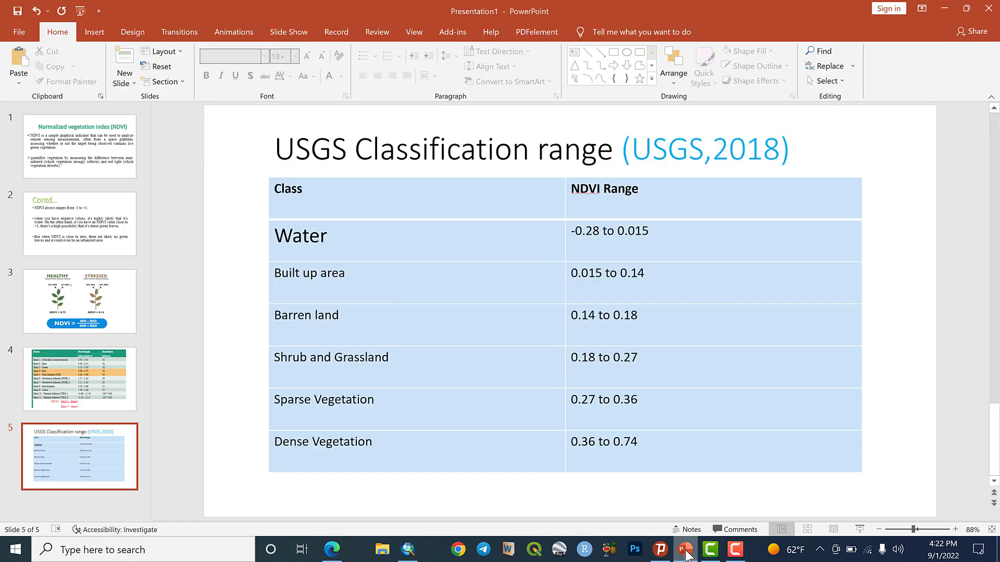
click(409, 550)
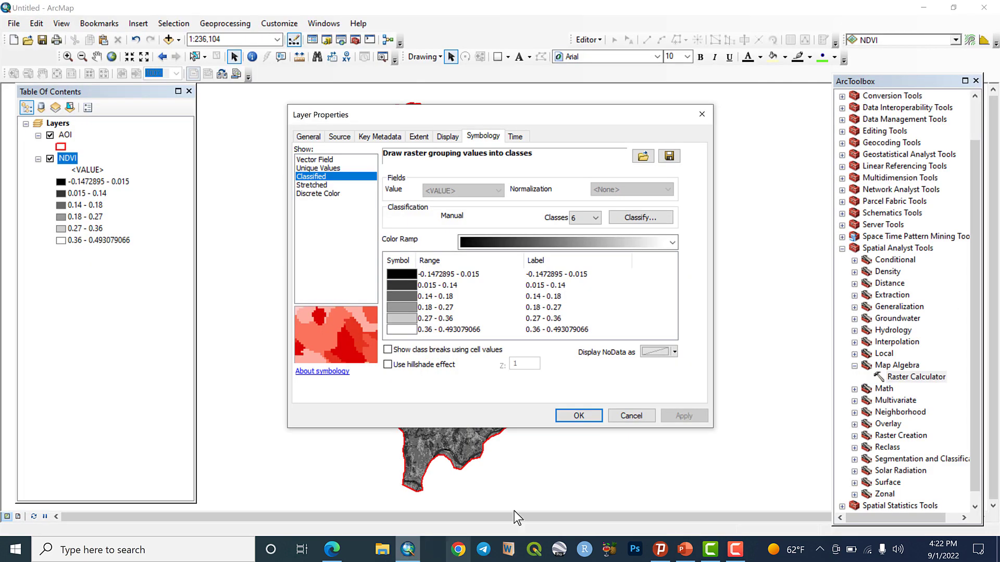
click(564, 276)
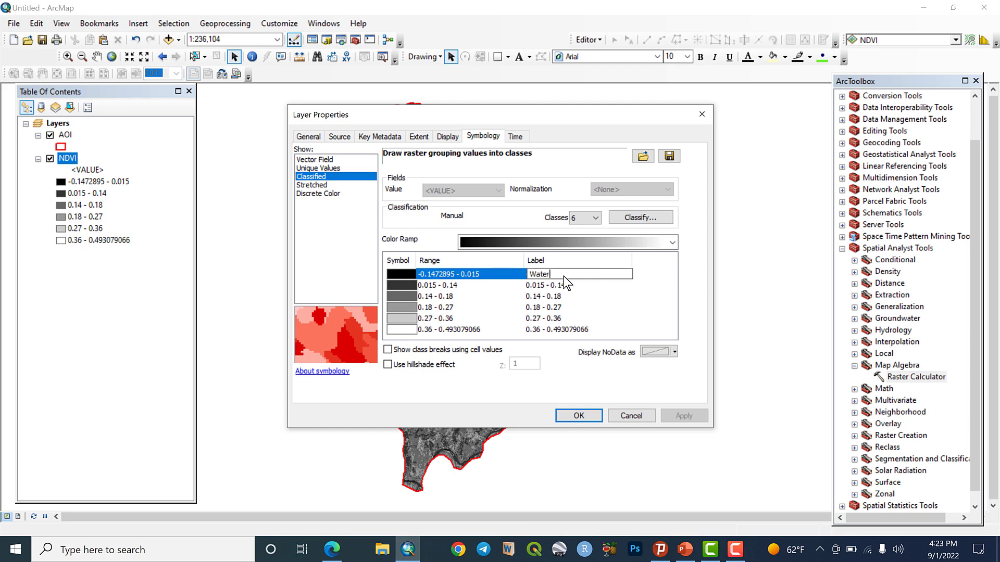
click(552, 295)
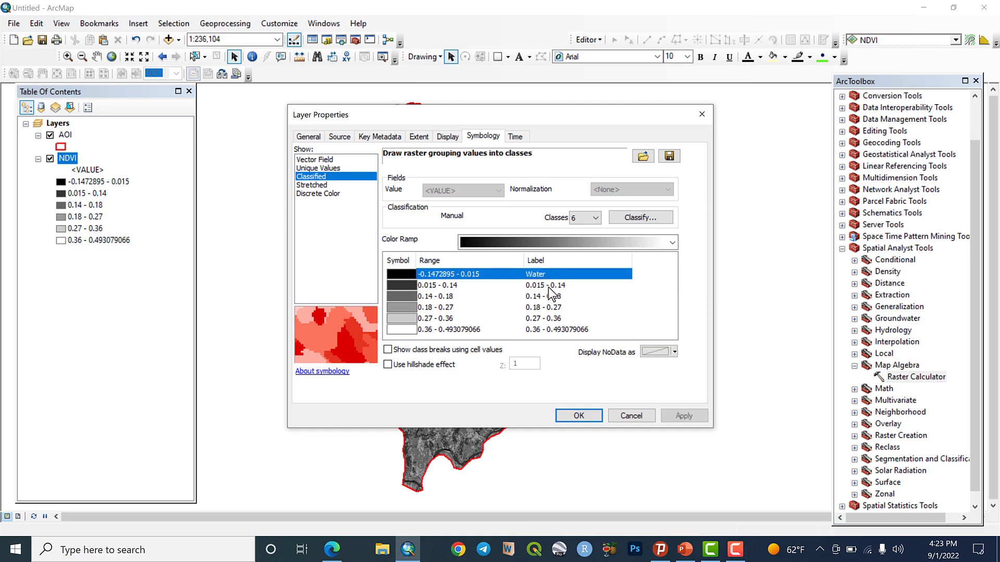
click(550, 288)
text(B)
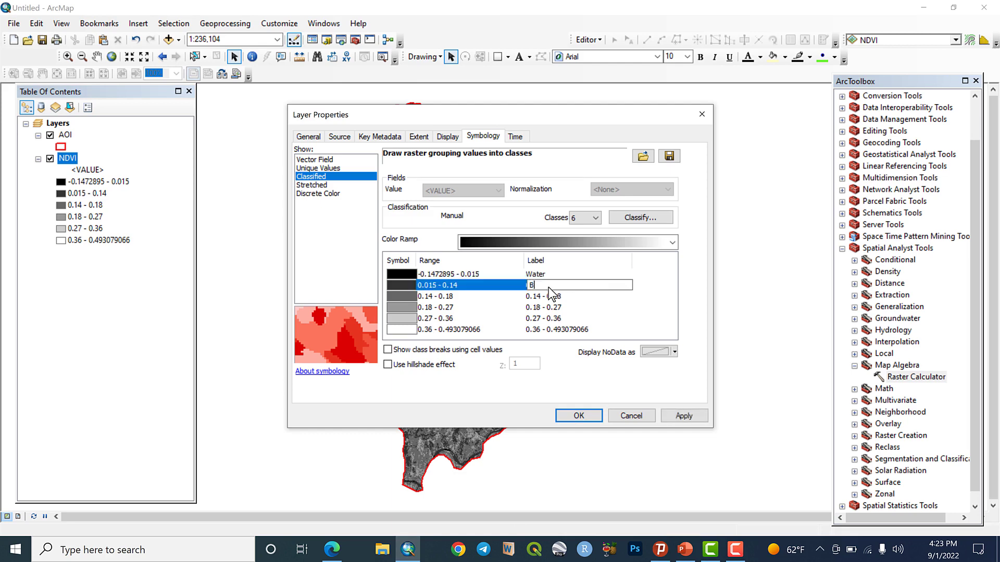
text(uilt)
text(Up)
key(Return)
Step: Label the third class Barrenland after checking the USGS class names
click(551, 297)
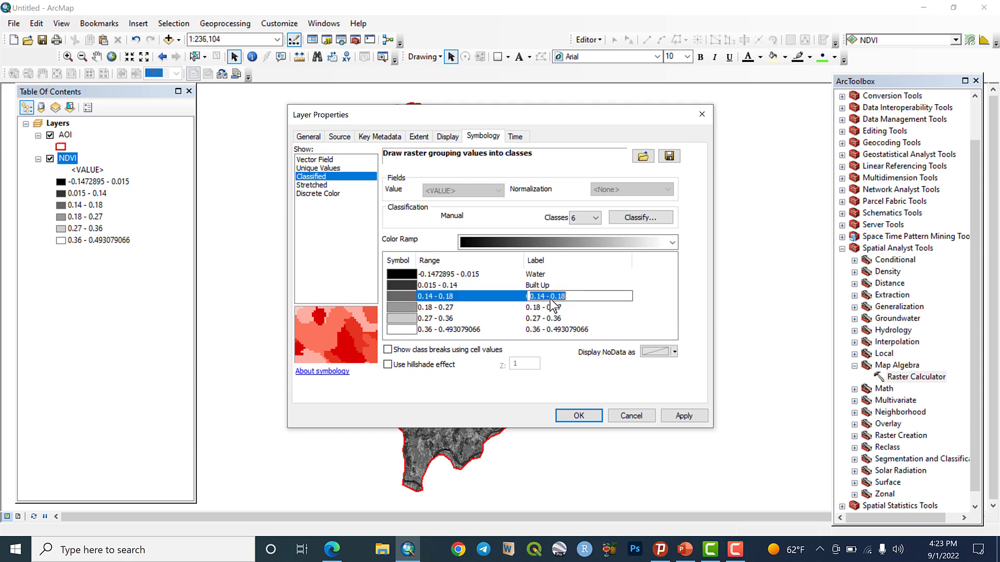
click(683, 552)
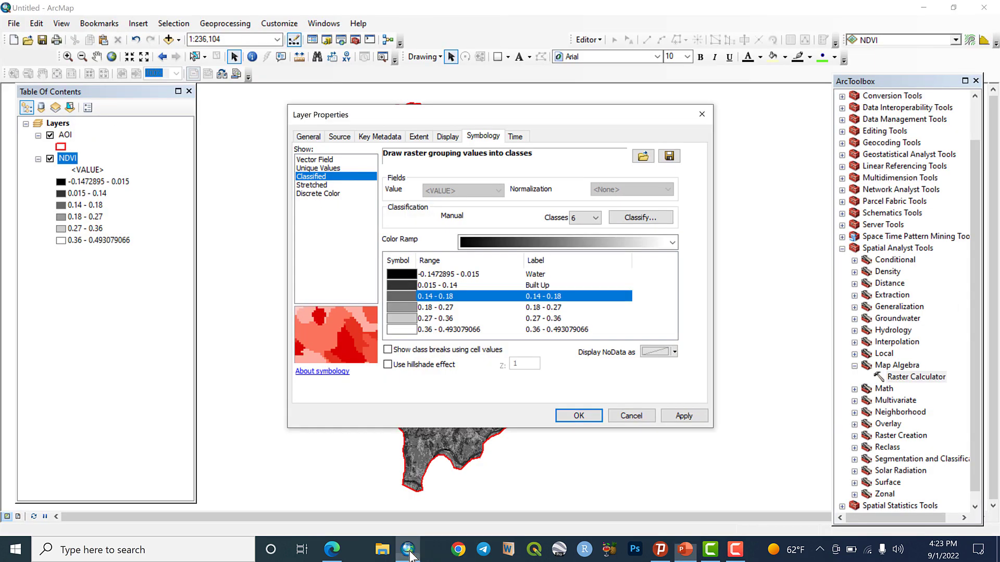
click(408, 549)
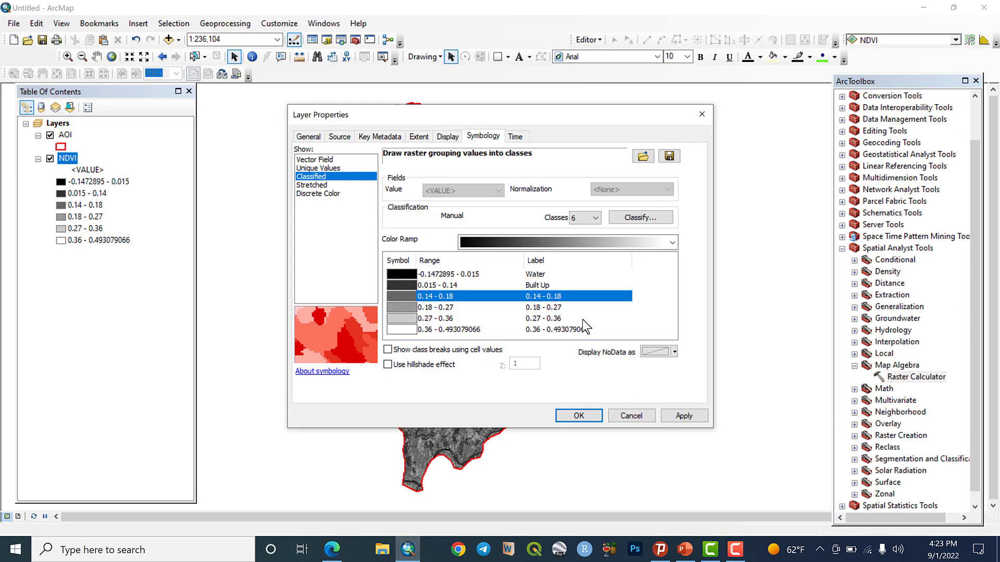
click(559, 300)
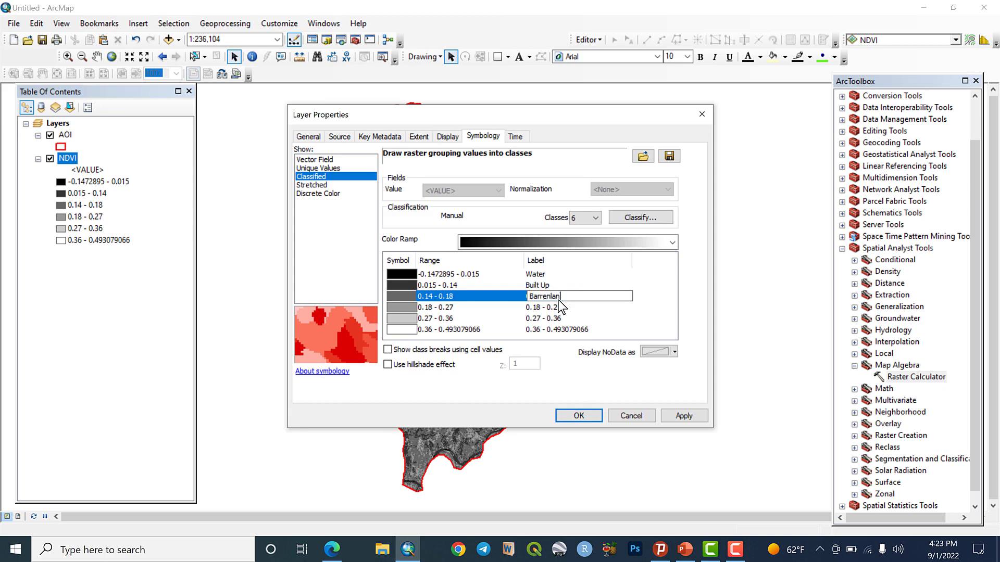
key(Return)
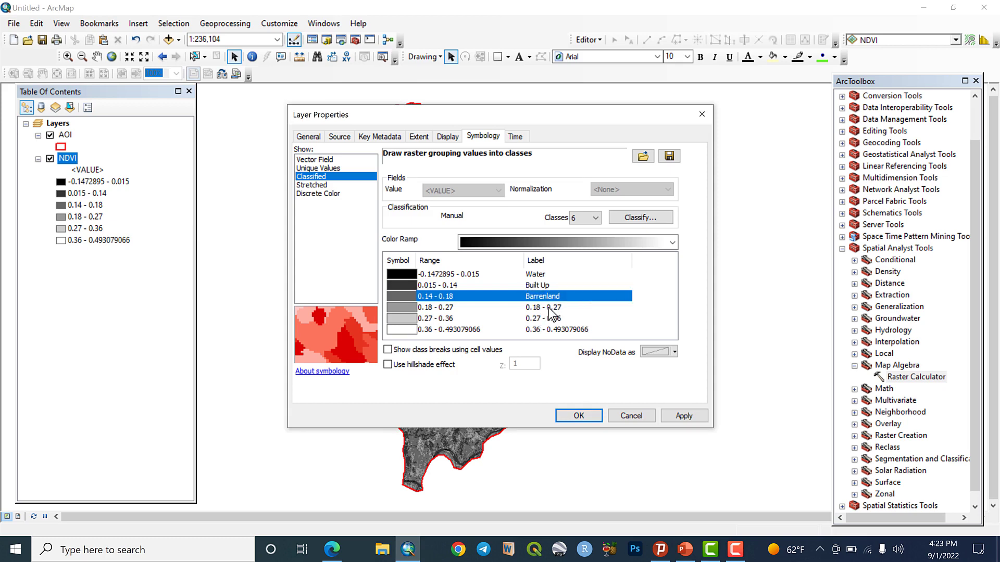
click(683, 557)
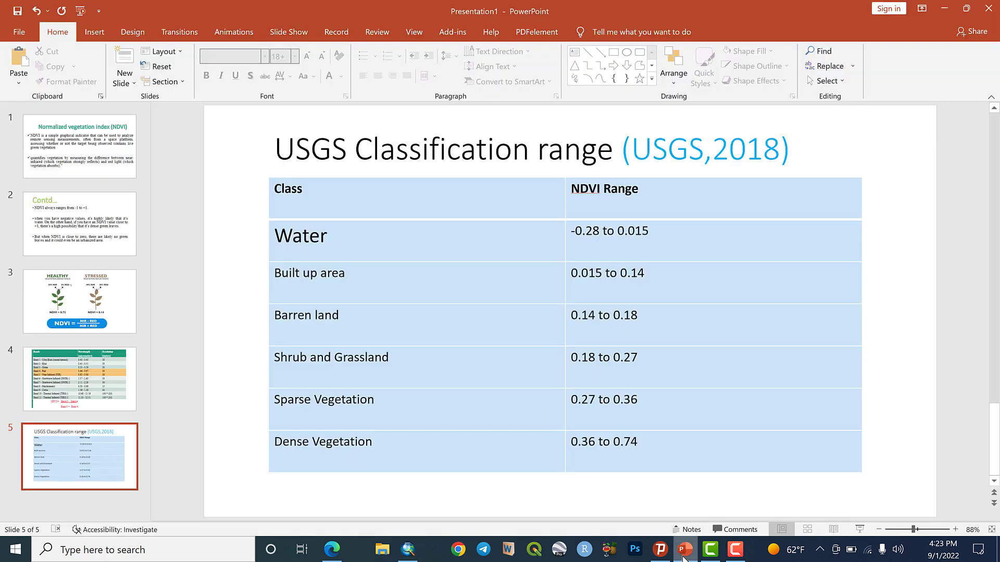
Step: Copy the 'Shrub and Grassland' class name from the slide's USGS table
double_click(319, 404)
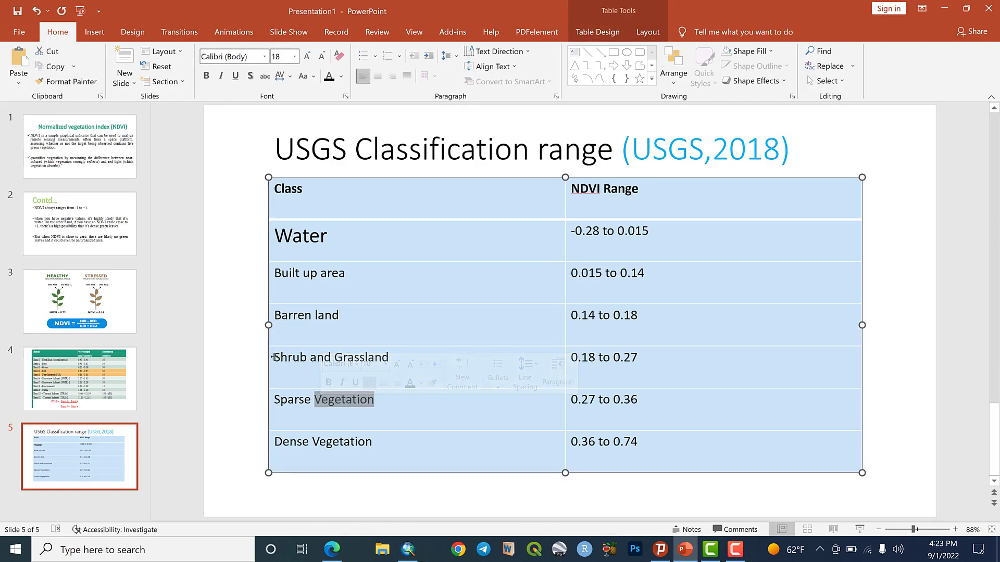
click(271, 360)
click(299, 359)
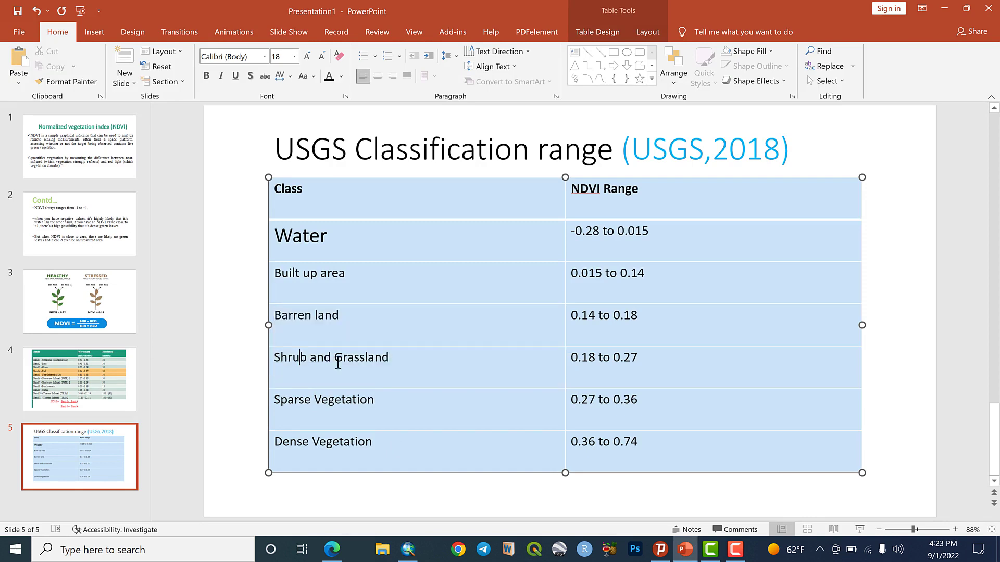
drag(390, 360, 281, 356)
right_click(289, 358)
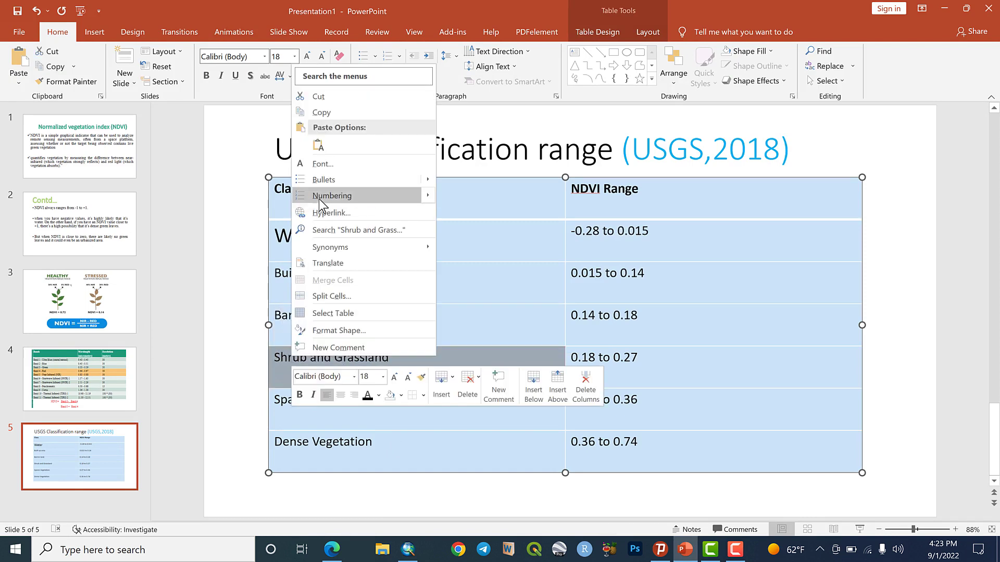
click(331, 116)
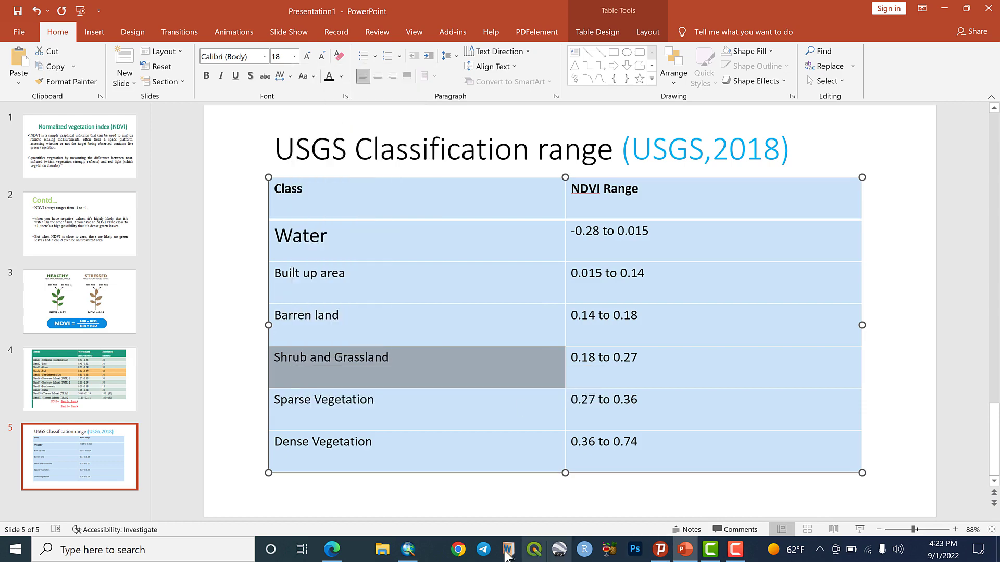
click(408, 550)
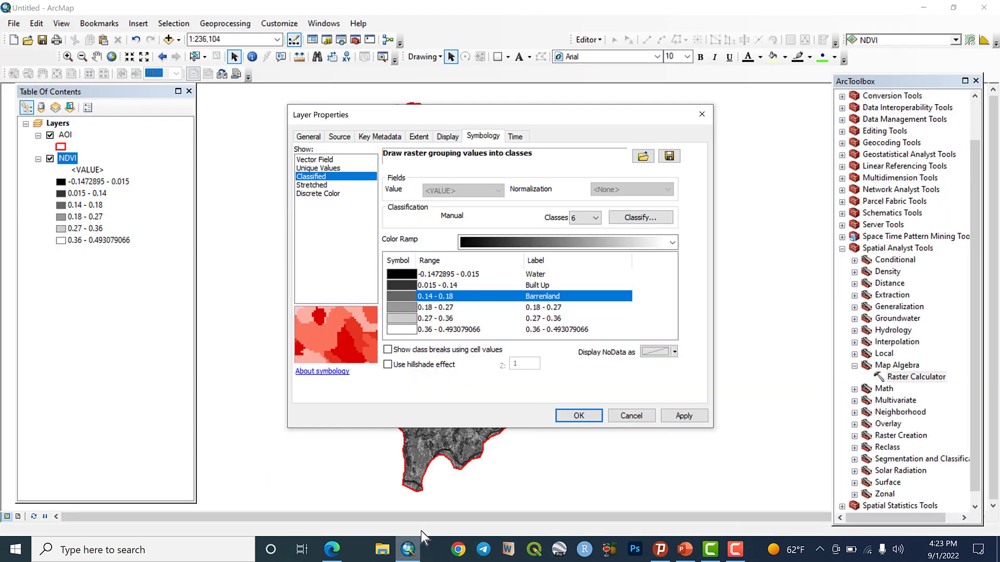
Step: Replace the fourth class label '0.18 - 0.27' with 'Shrub and Grassland'
click(543, 307)
drag(566, 307, 533, 307)
right_click(533, 308)
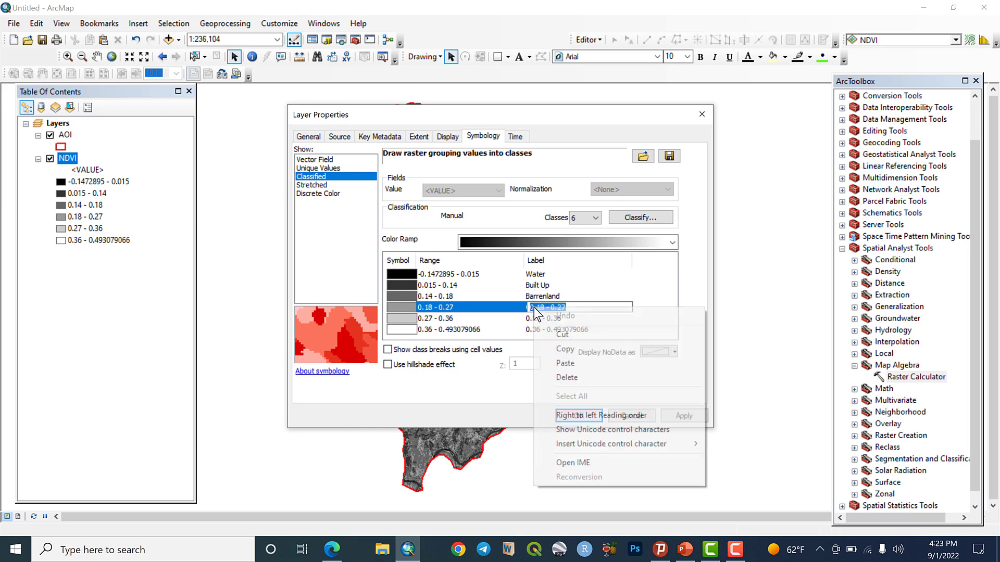
click(557, 359)
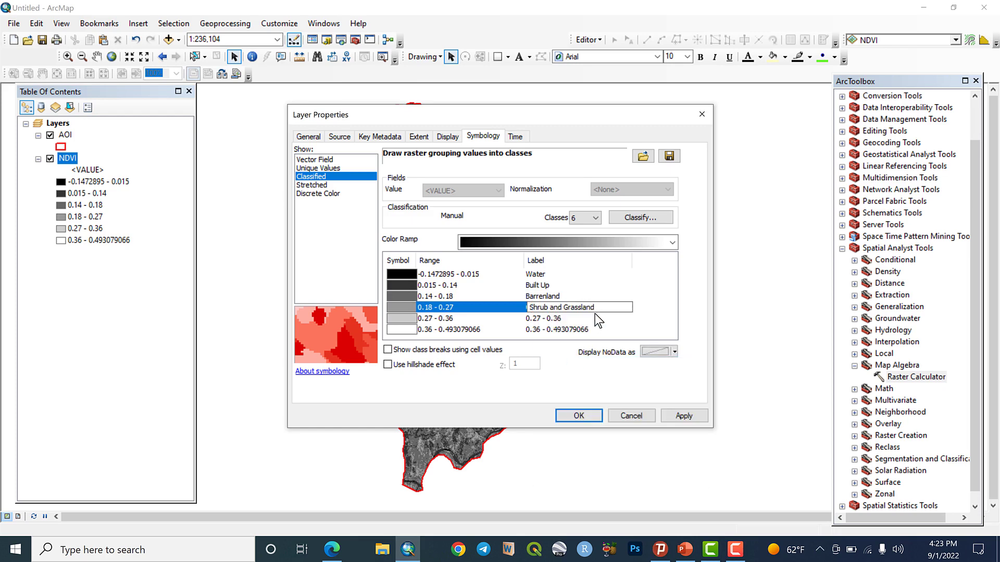
Step: Label classes five and six 'Sparse vegetation' and 'Dense Vegetation' and apply
click(548, 319)
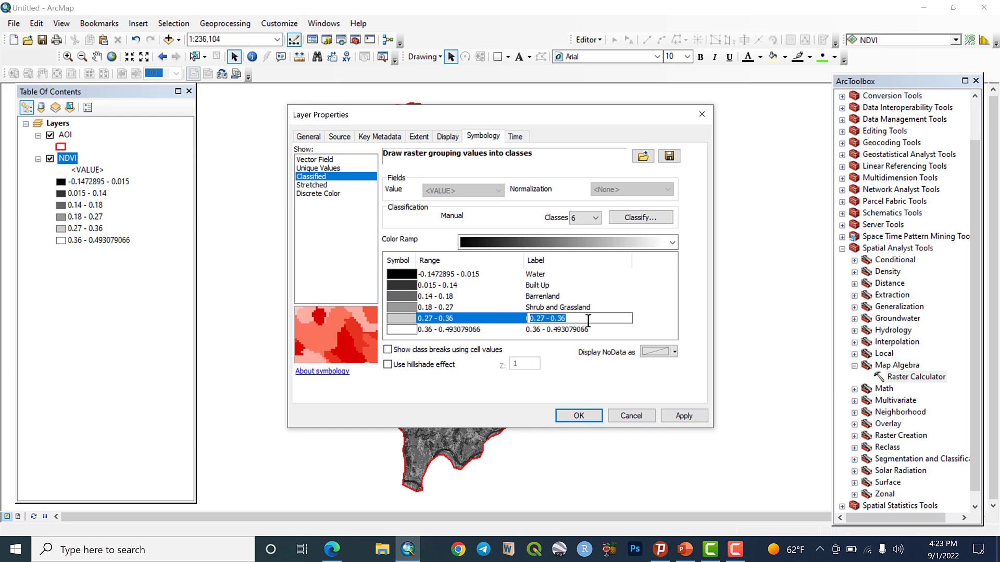
text(Sparse vegetation)
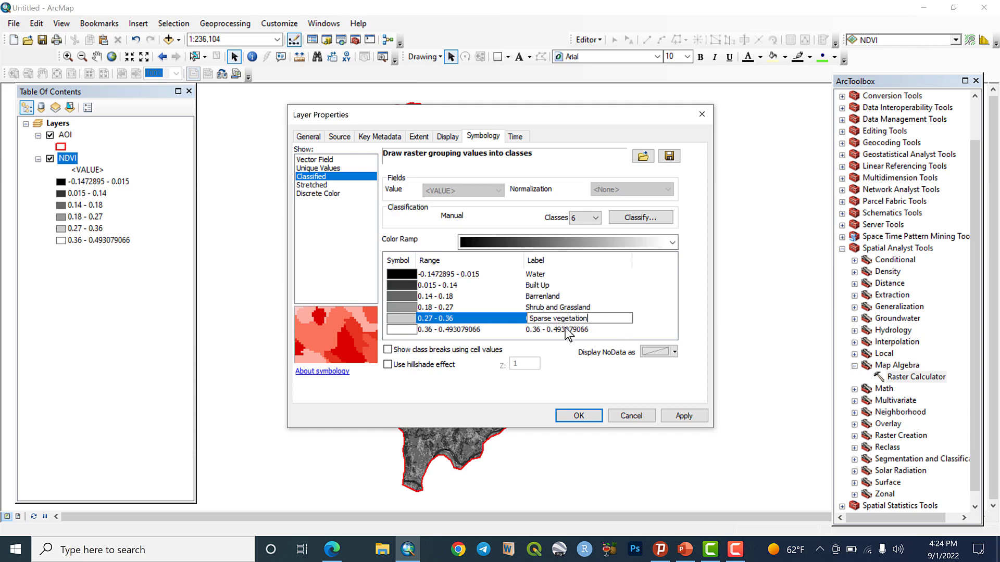
click(566, 329)
text(D)
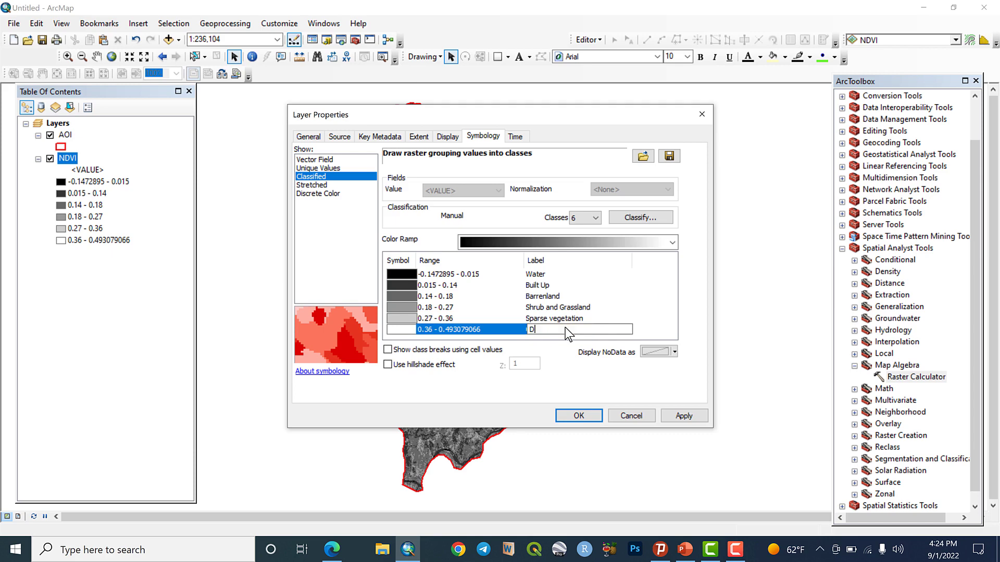
text(ense Vegetation)
click(677, 417)
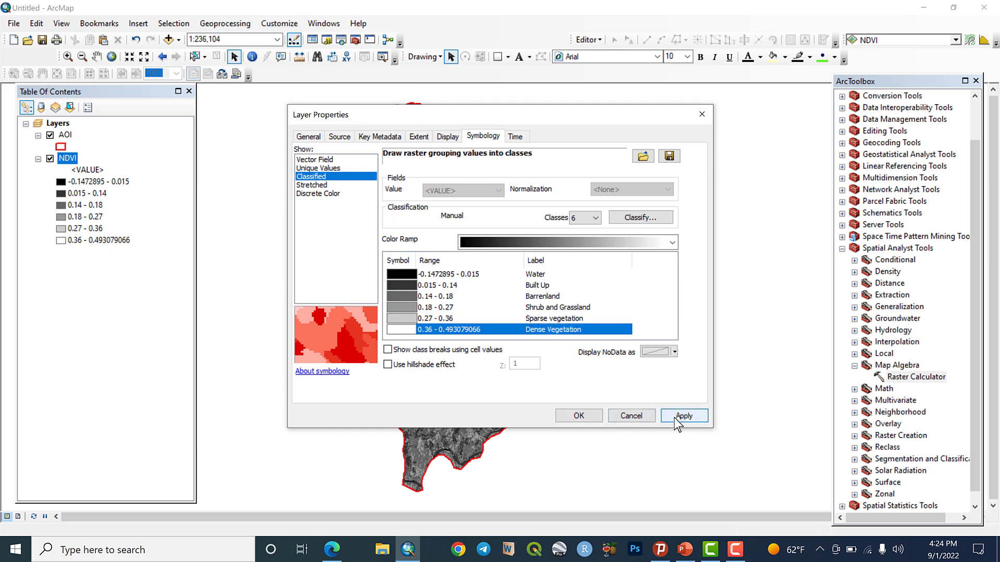
click(579, 416)
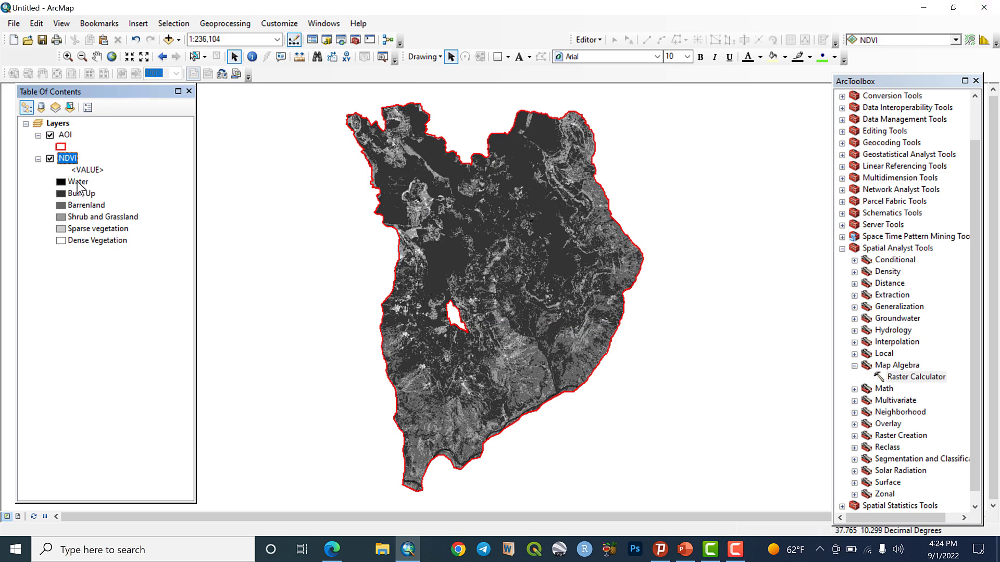
Step: Make the Dense Vegetation class green and apply the class colours to the NDVI map
double_click(67, 157)
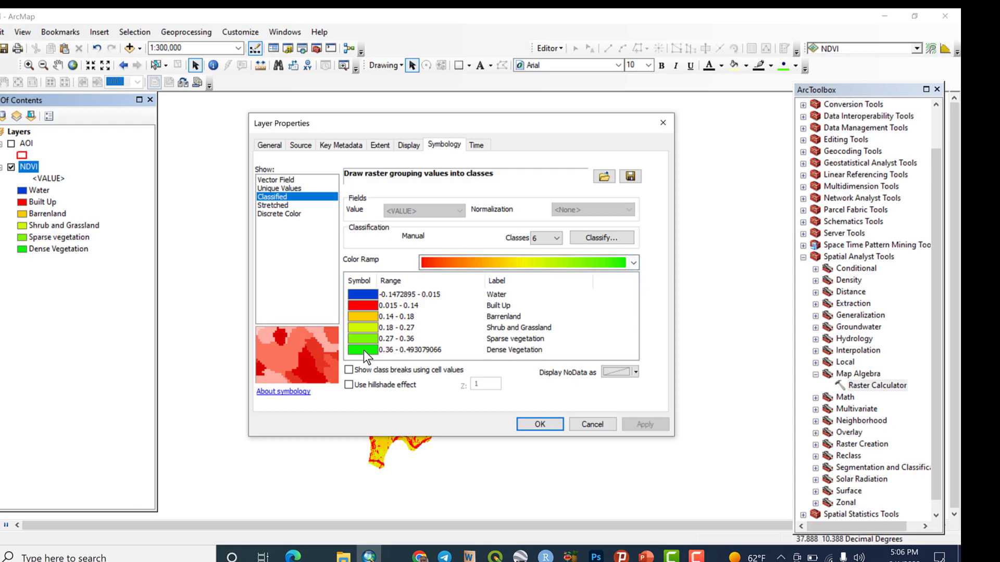
click(403, 342)
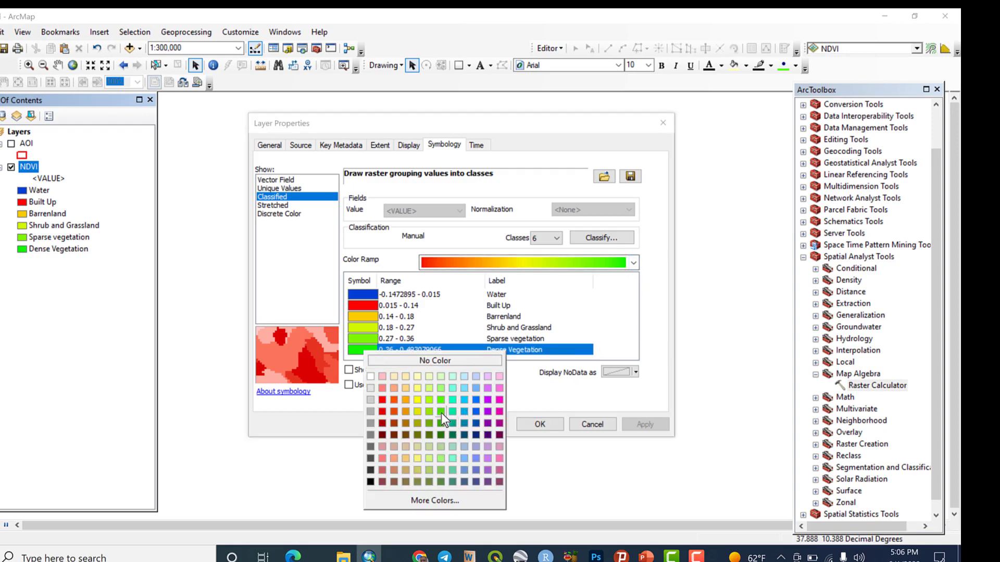
click(442, 413)
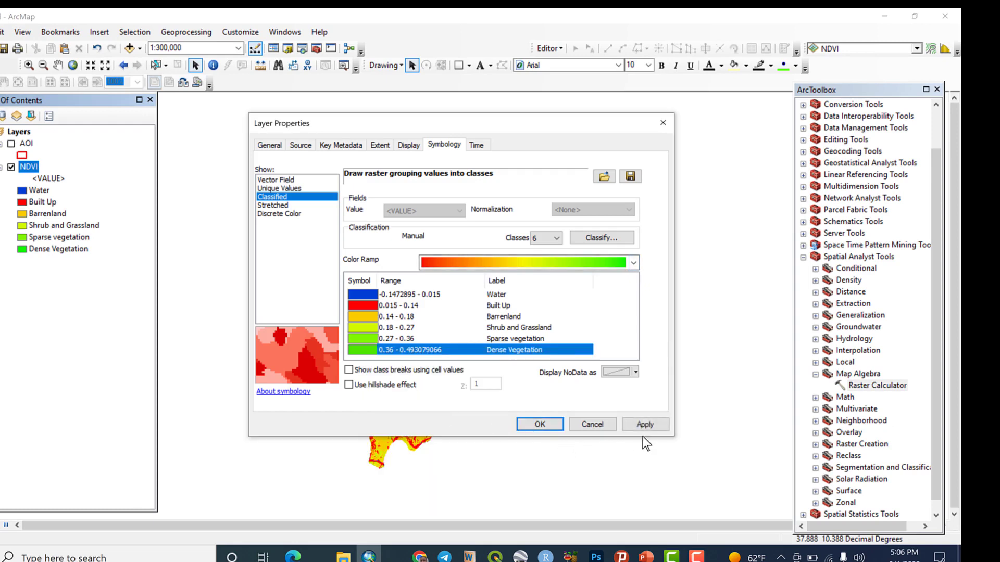
click(650, 426)
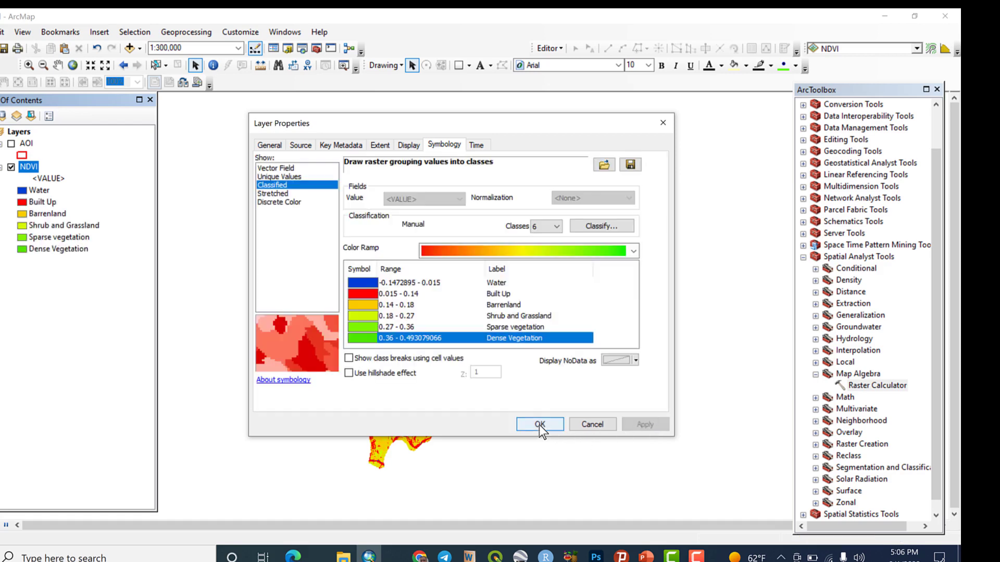
click(540, 425)
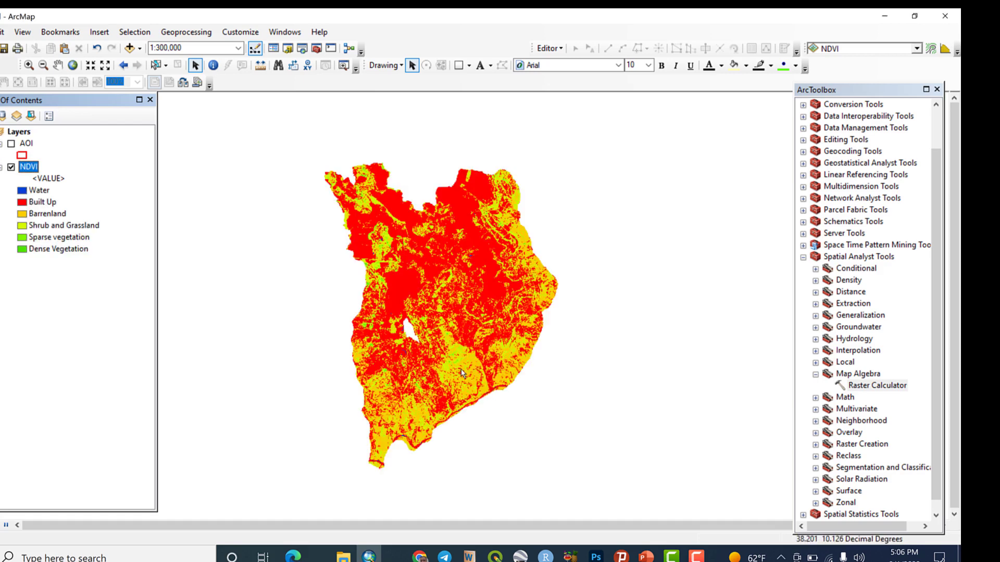